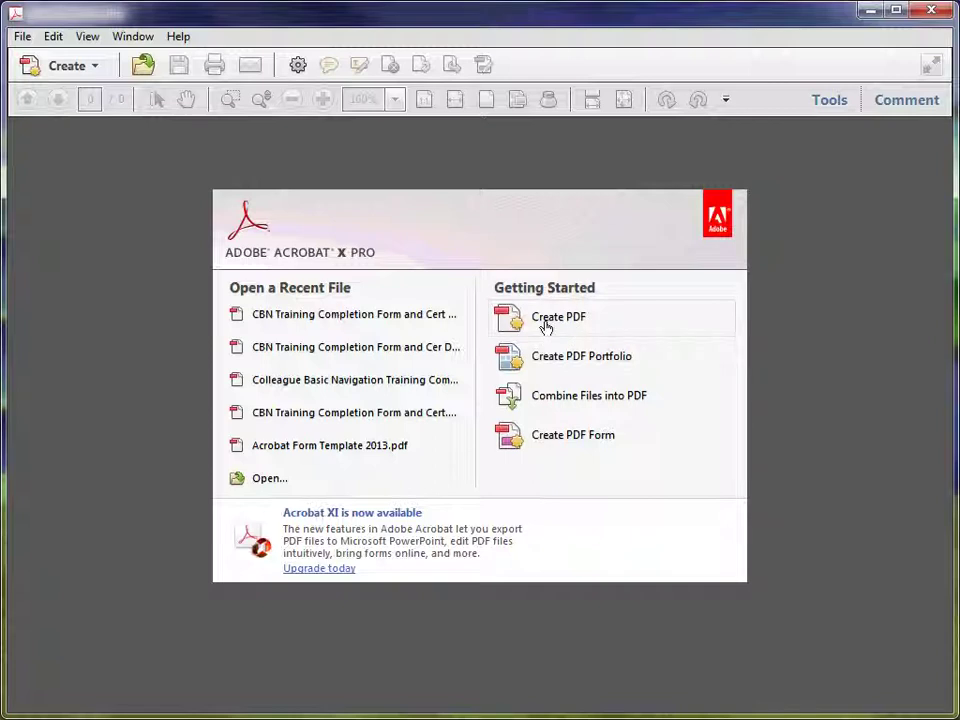
Convert CBN Training Completion Form and Cert.docx into a 2-page PDF
click(545, 318)
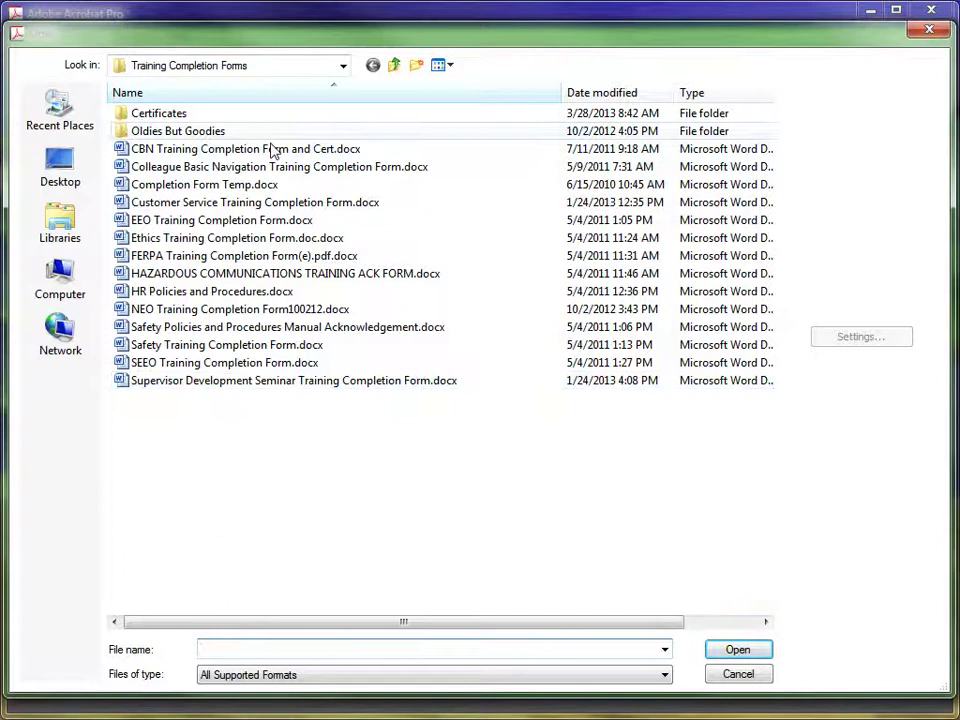
double_click(155, 150)
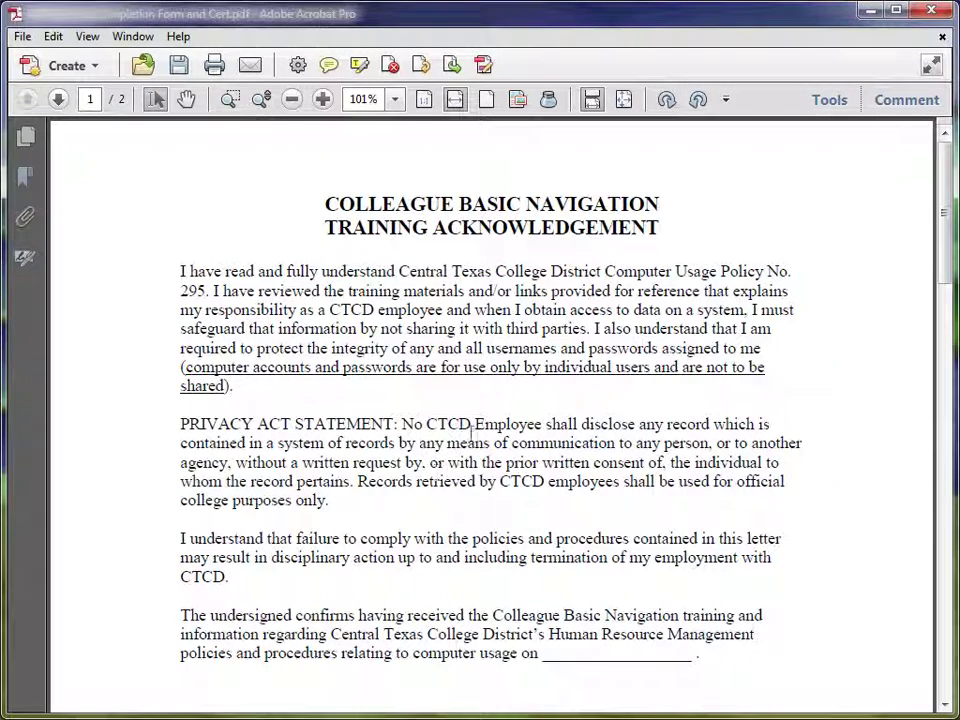
Scroll through the converted PDF and show the Forms tools in the Tools pane
scroll(495, 437, down, 10)
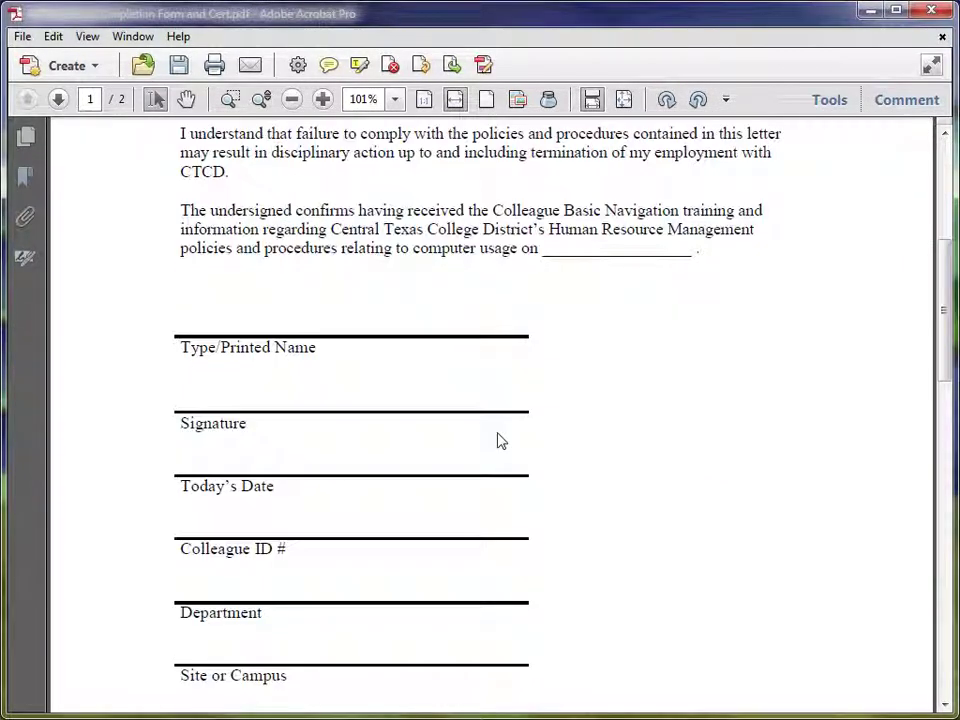
scroll(500, 441, up, 4)
scroll(500, 432, up, 6)
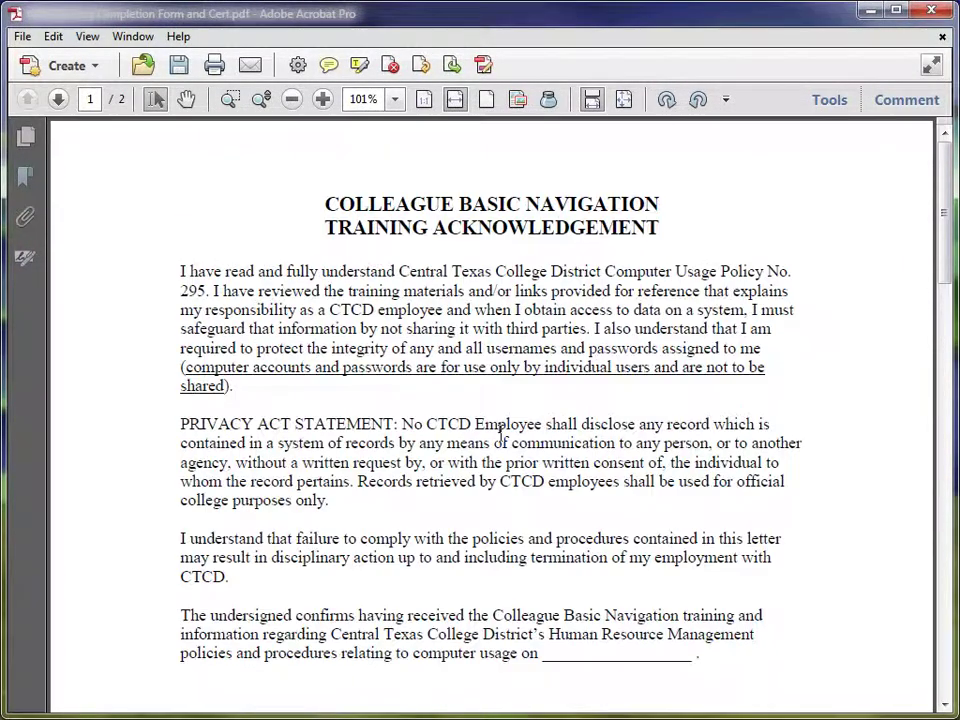
scroll(505, 437, down, 9)
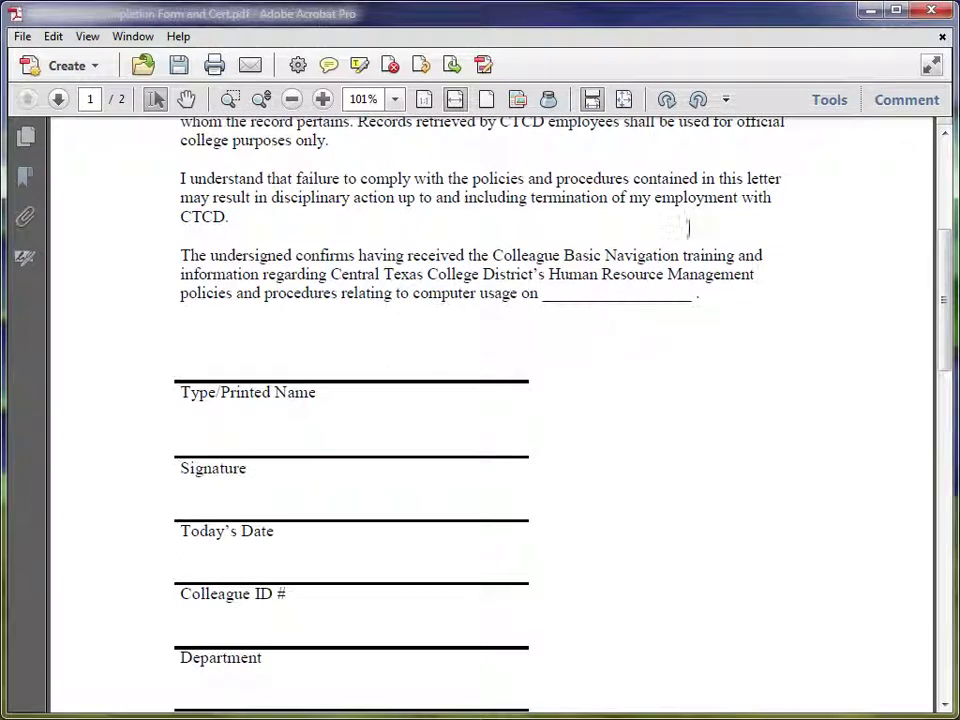
click(829, 100)
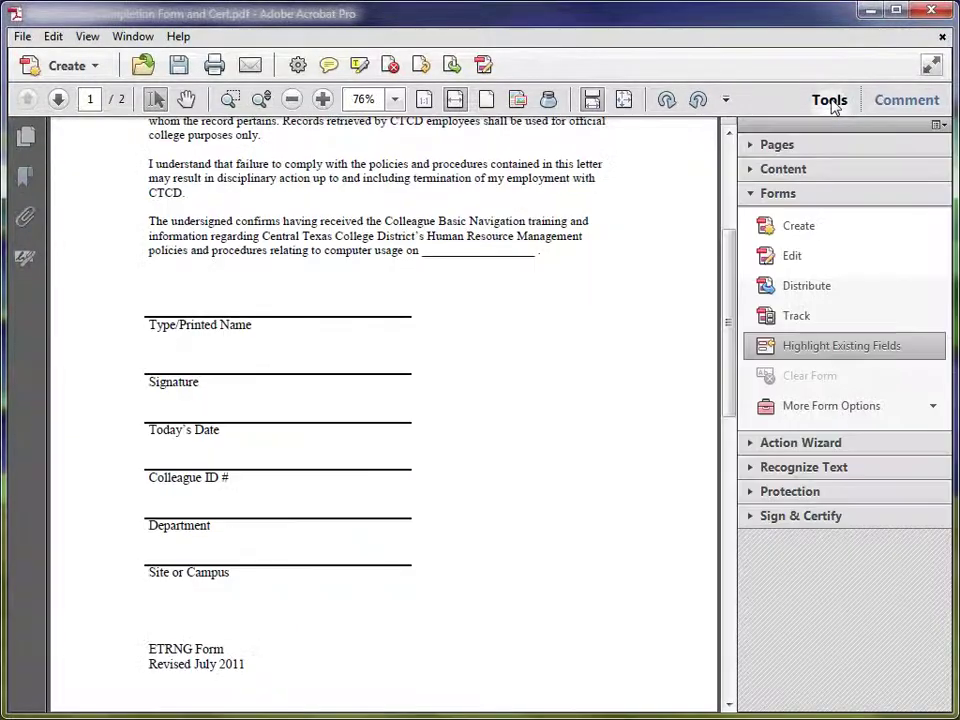
click(780, 194)
click(781, 195)
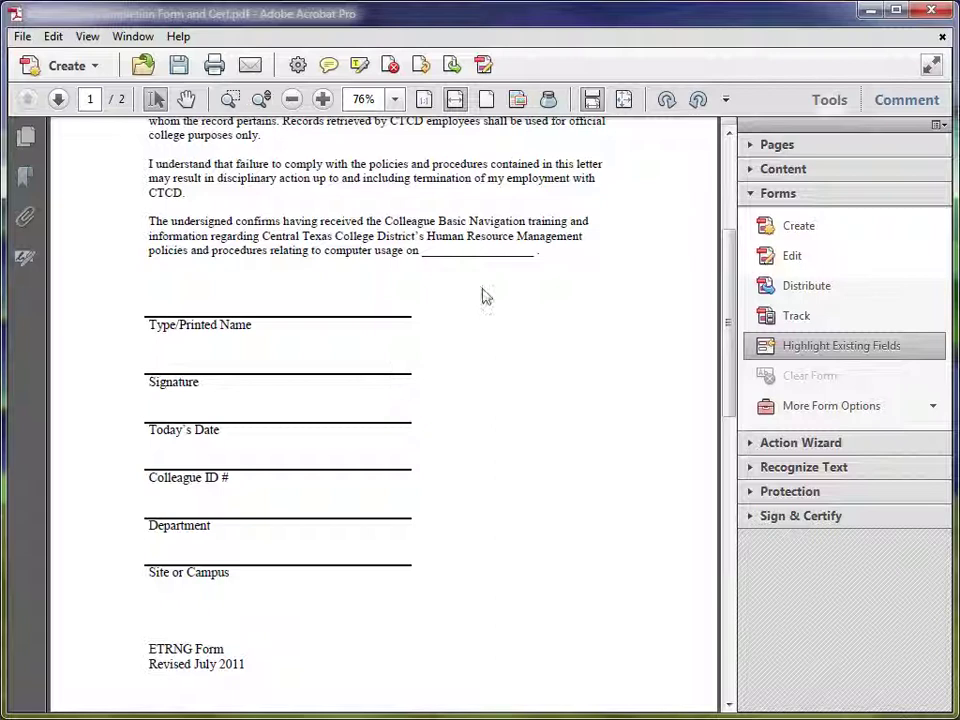
Start form editing and decline automatic form field detection
click(781, 266)
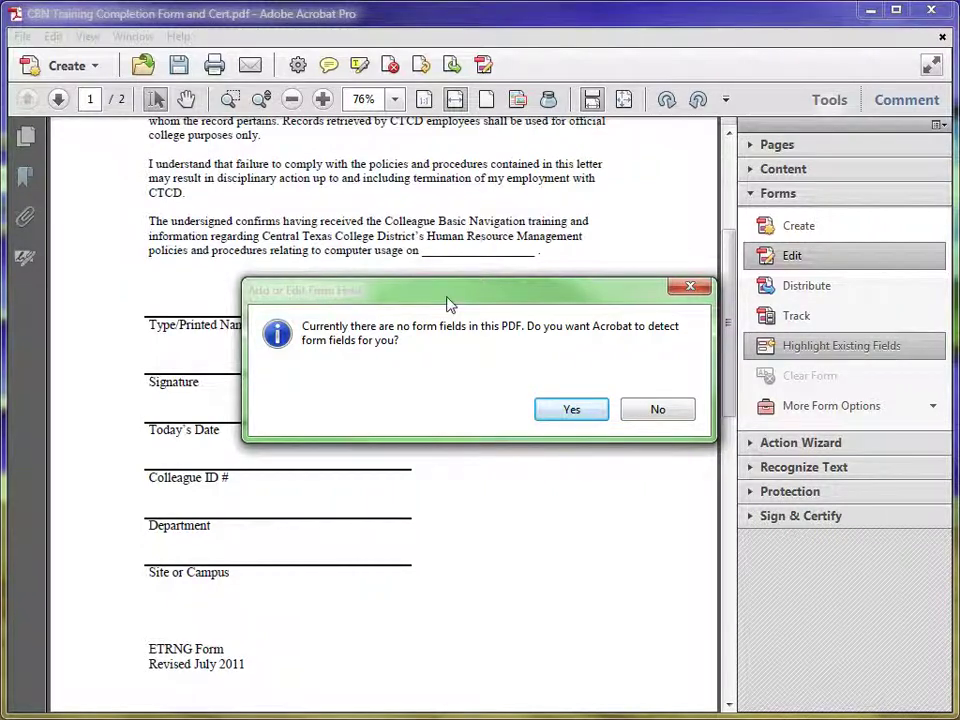
drag(449, 303, 627, 307)
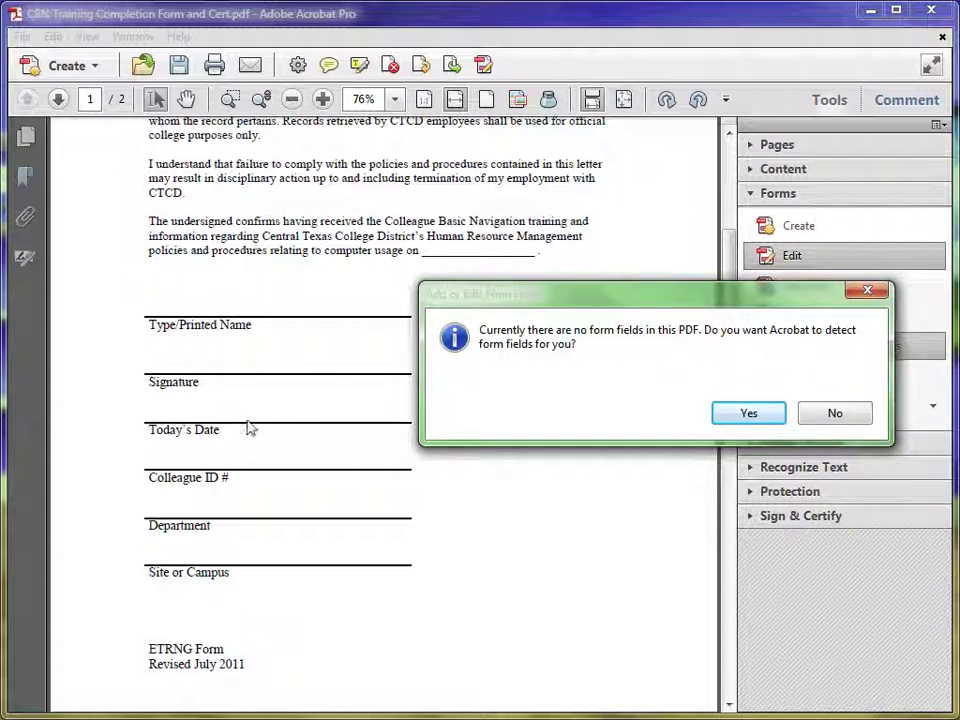
drag(636, 302, 455, 313)
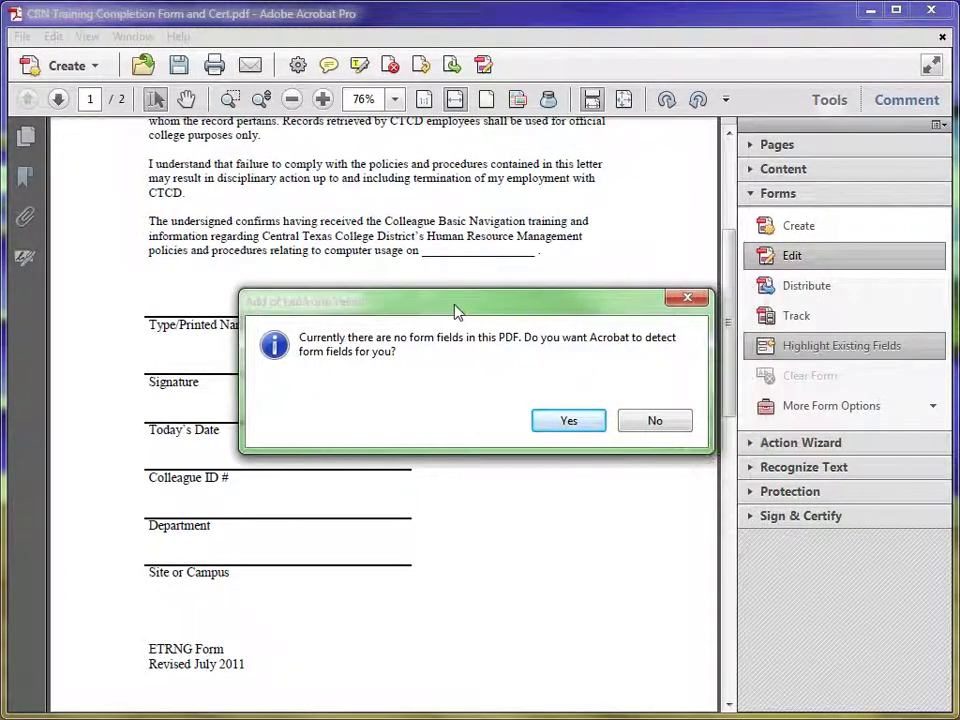
click(654, 421)
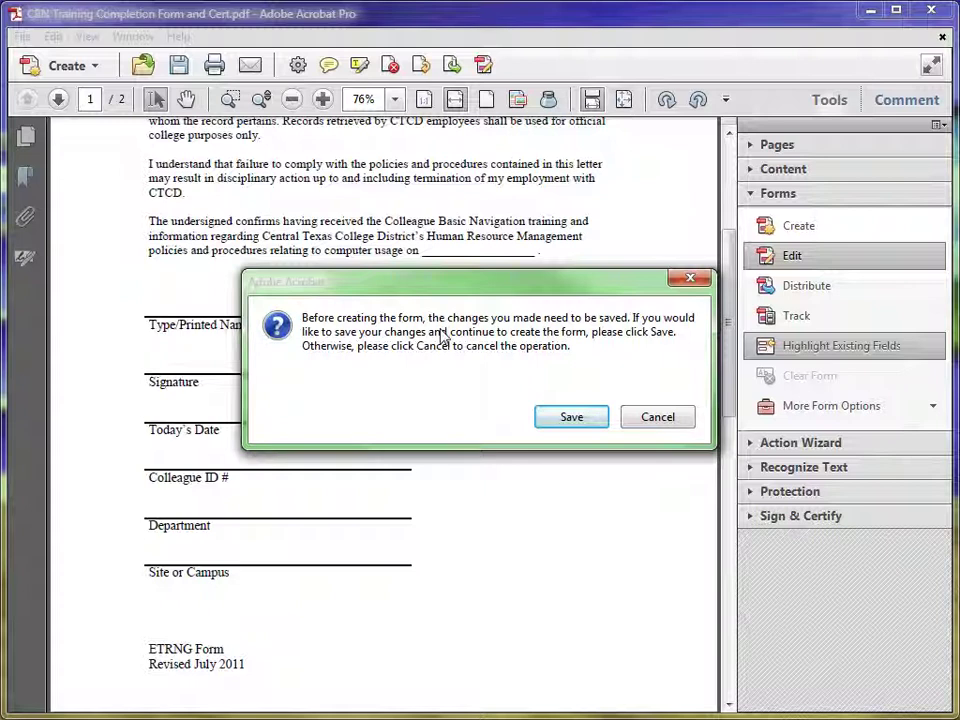
Save the file as CBN Training Completion Form and Cert Demo.pdf, replacing the existing copy
click(572, 418)
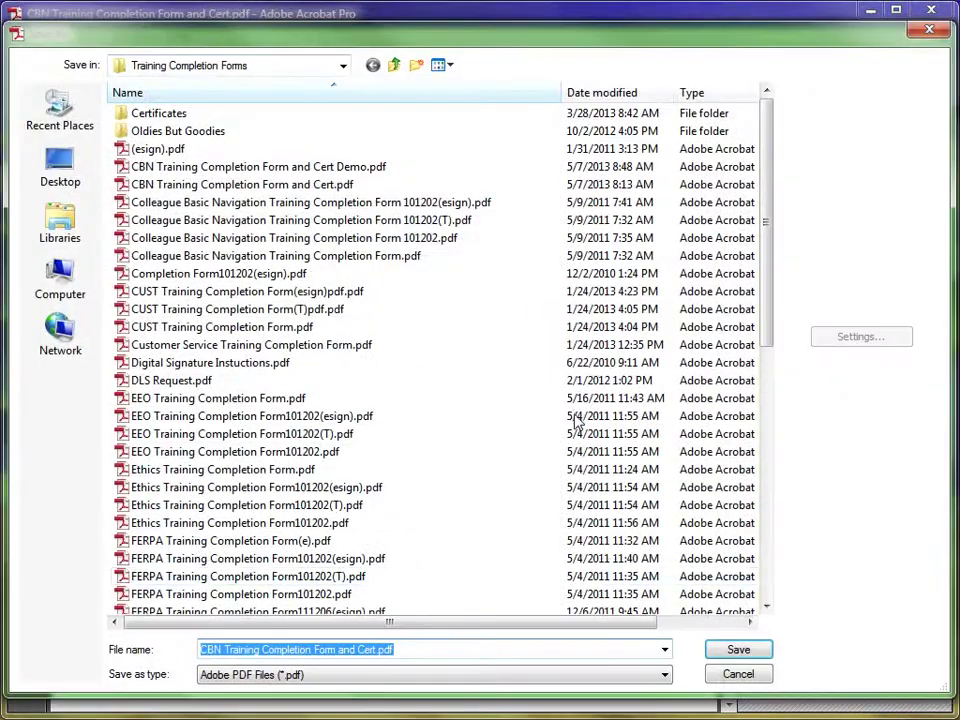
click(374, 650)
key(Right)
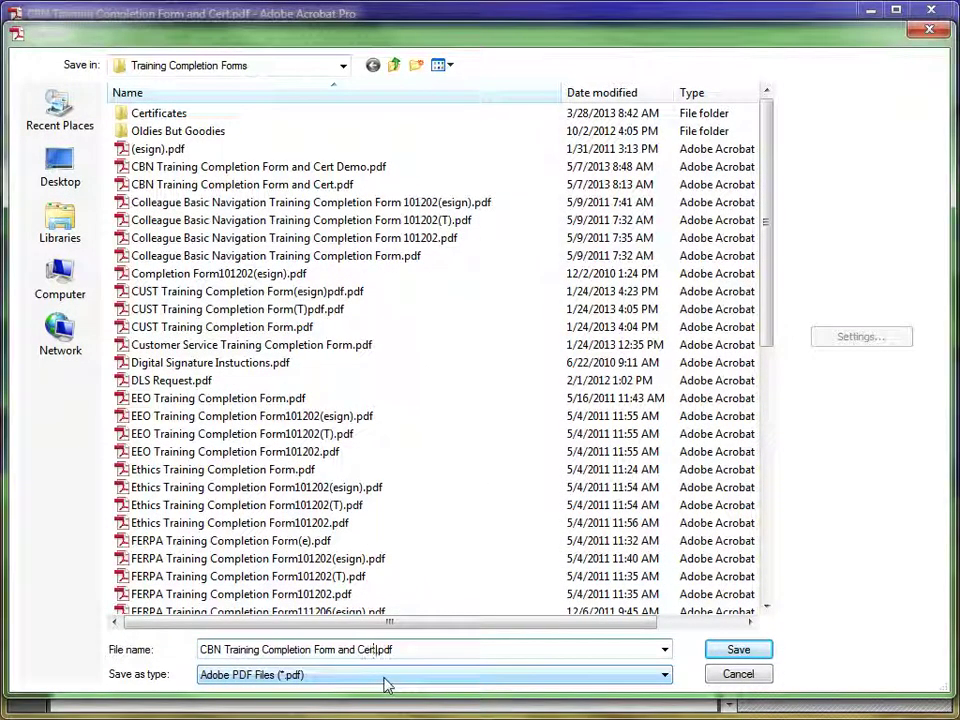
text(Demo)
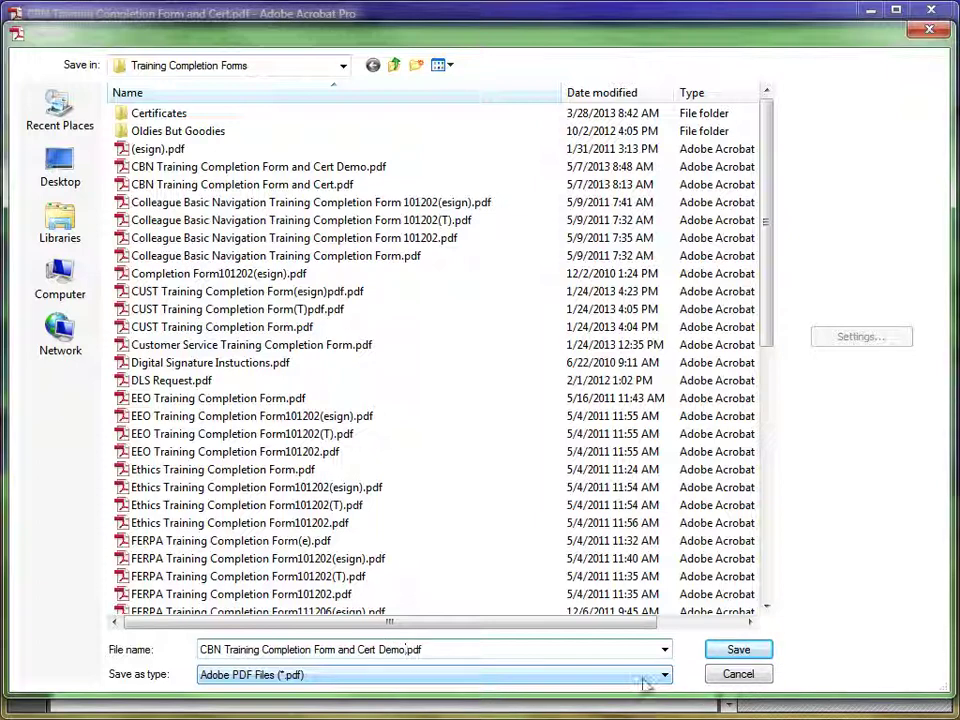
click(738, 652)
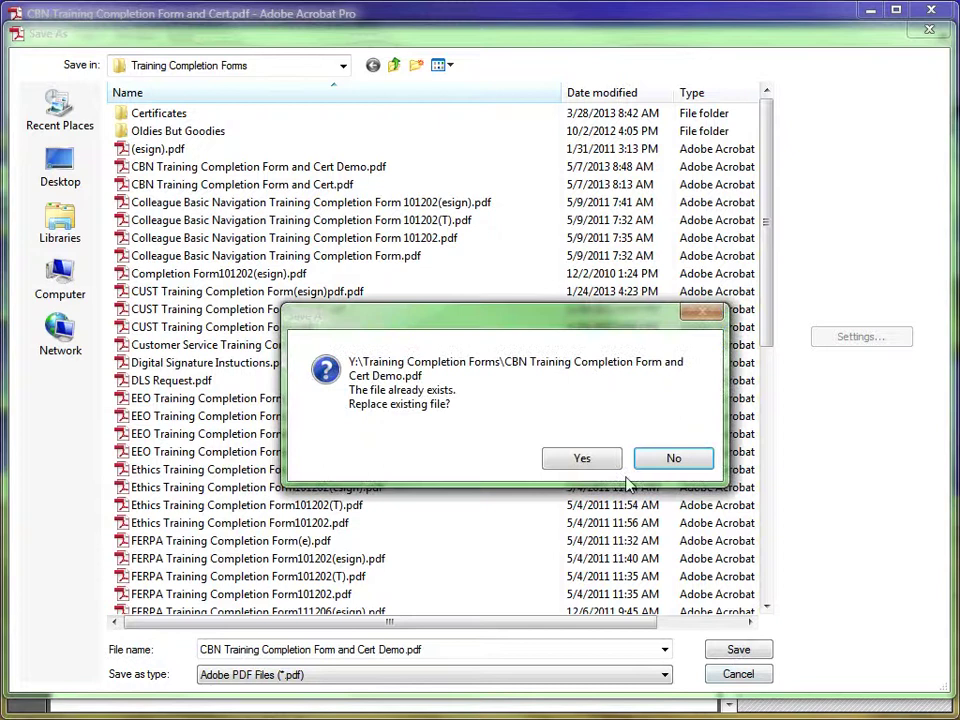
click(586, 462)
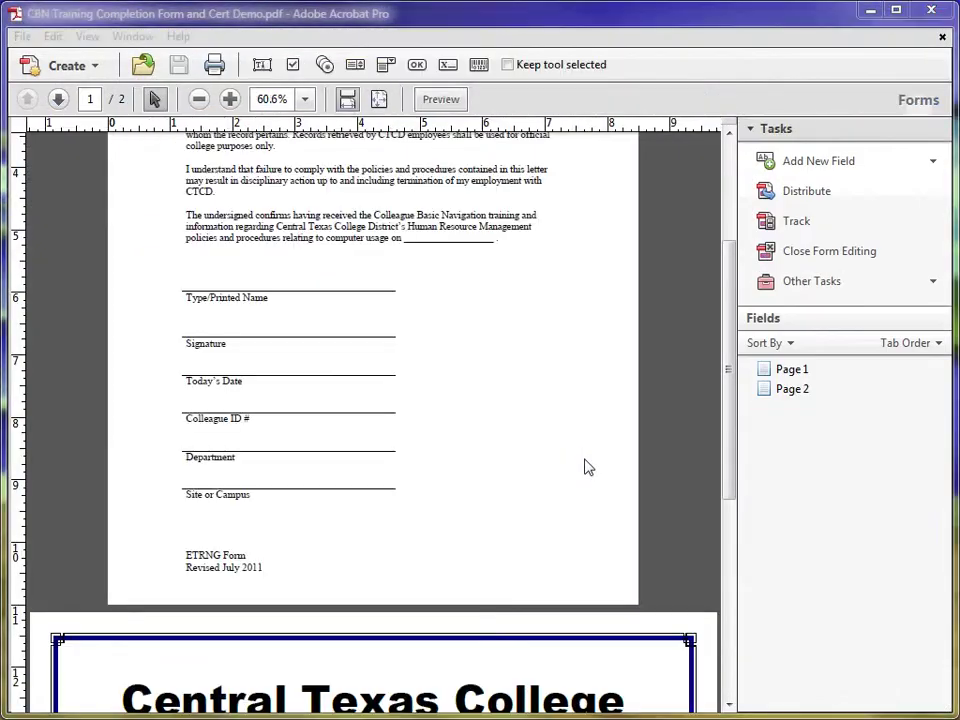
Bring page 1's signature lines into view at 125% zoom
scroll(548, 452, up, 3)
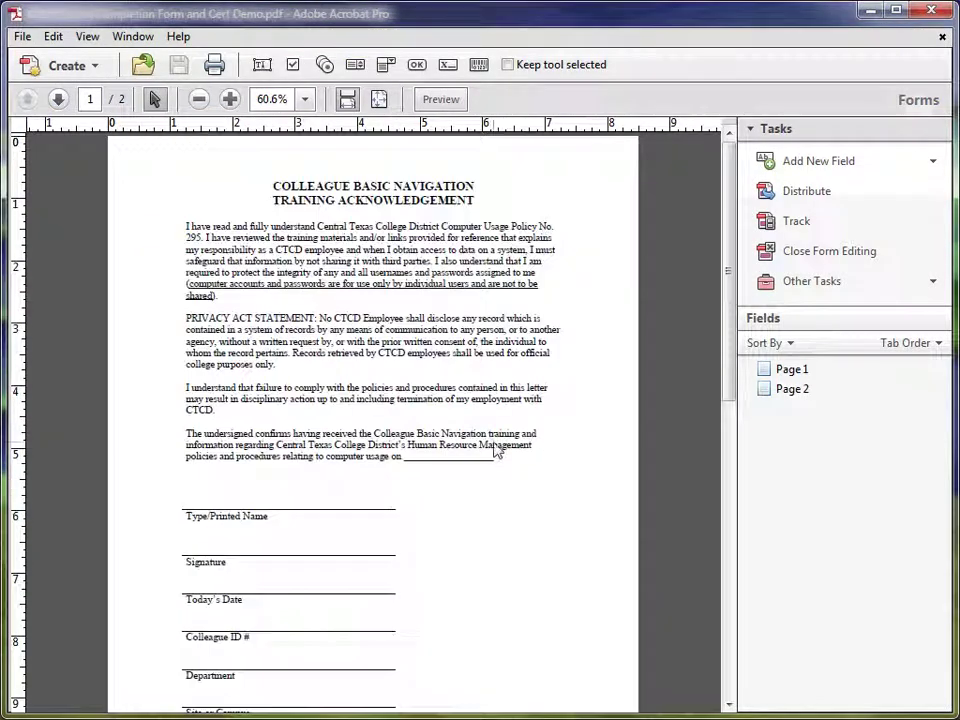
scroll(337, 501, down, 1)
scroll(267, 458, up, 2)
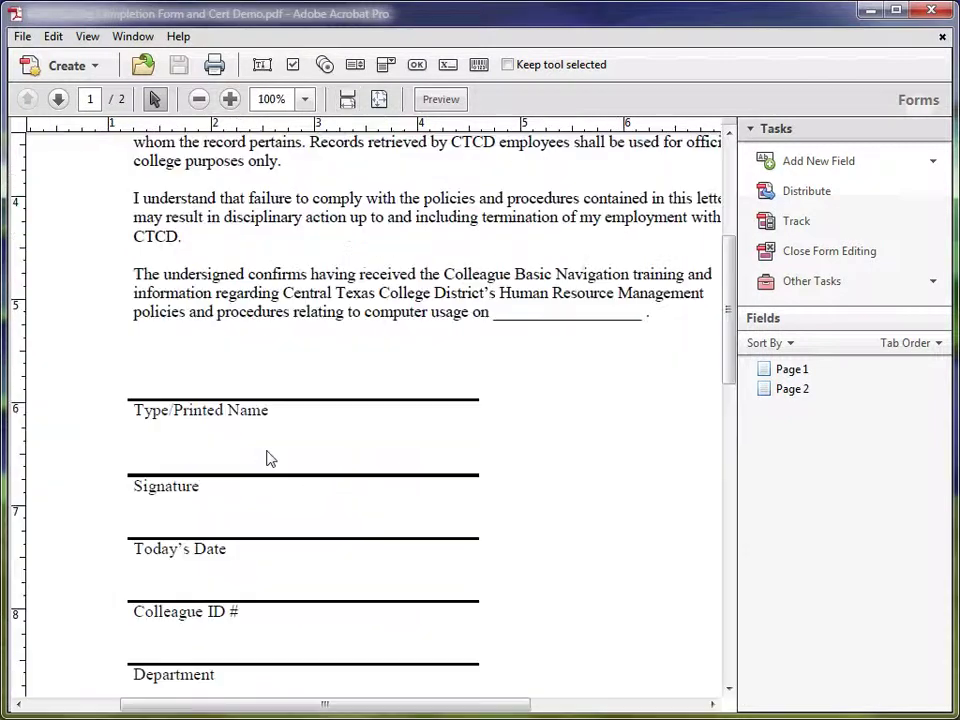
scroll(267, 458, up, 1)
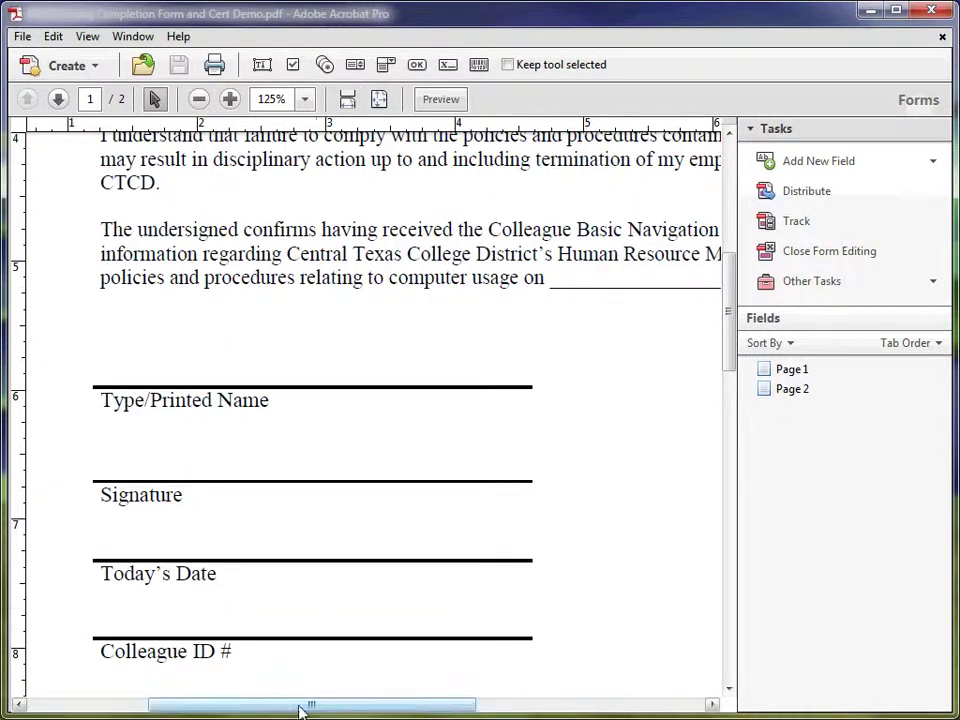
drag(300, 707, 276, 707)
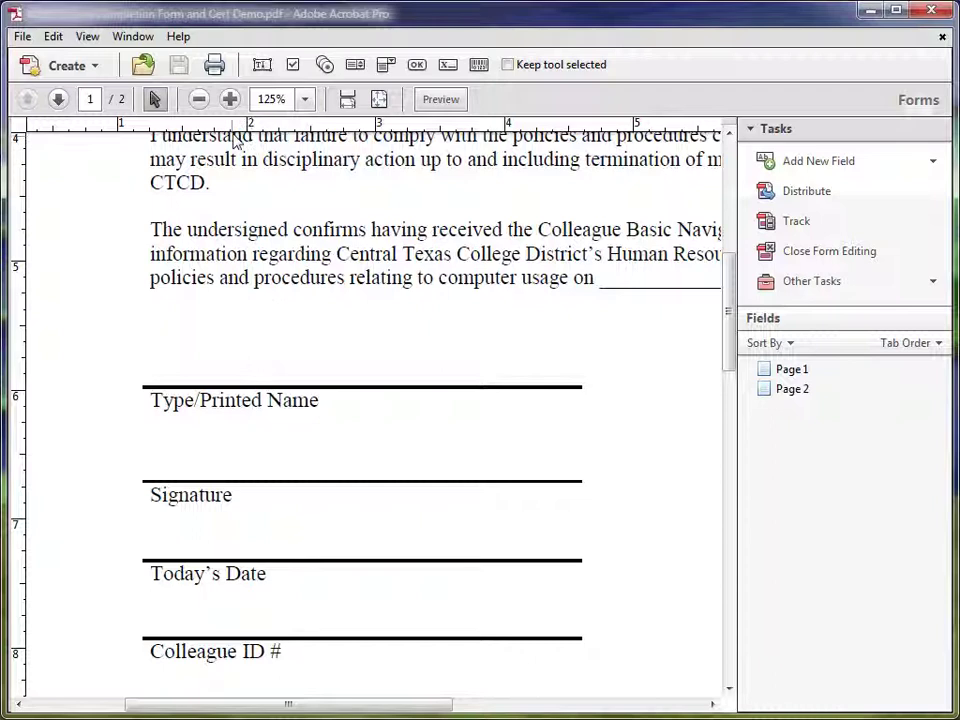
Place a text field above the Type/Printed Name line and rename Text14 to Typed Name
click(262, 68)
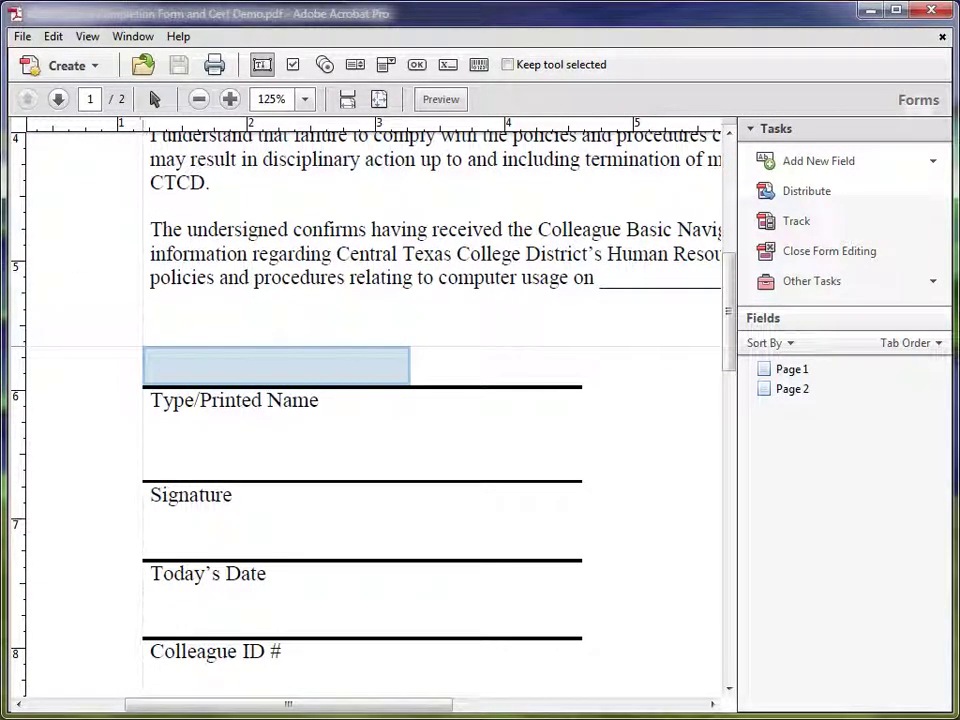
click(143, 348)
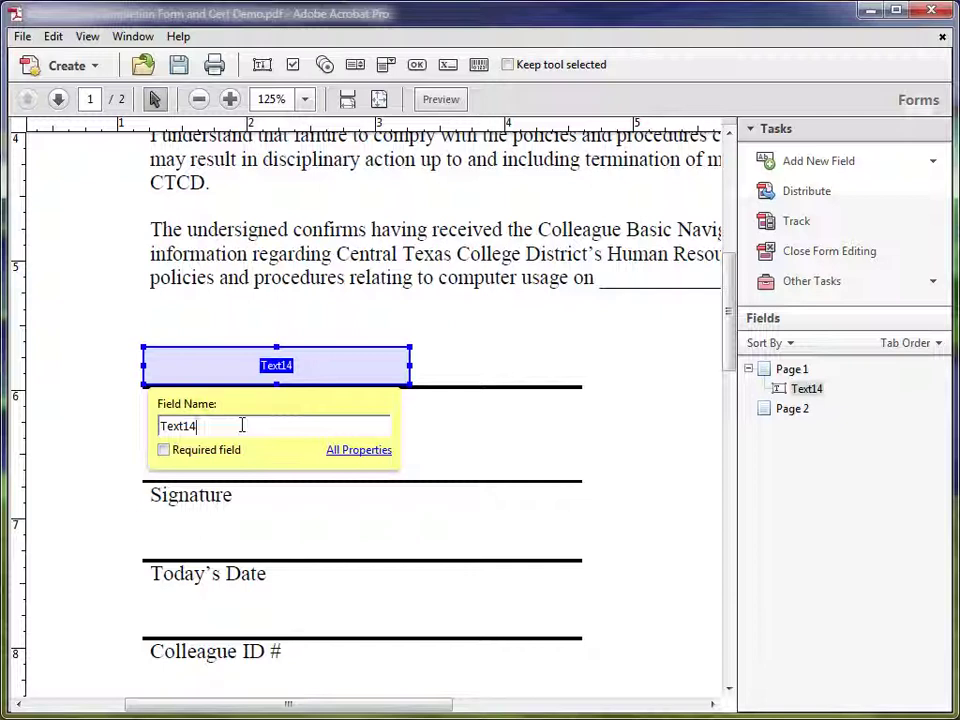
drag(208, 426, 100, 434)
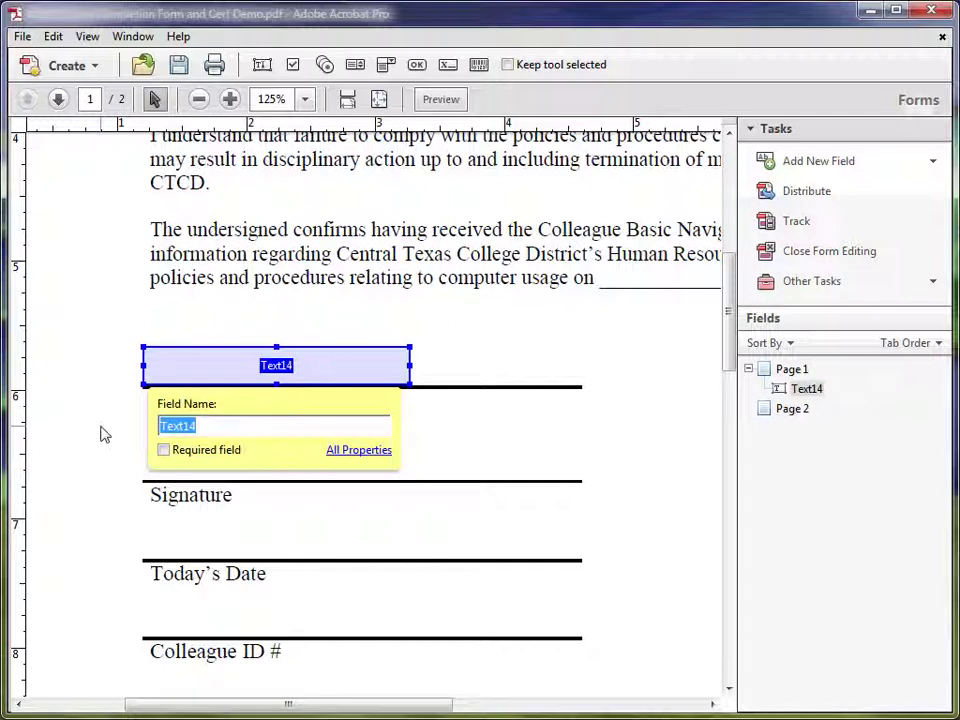
text(Typed N)
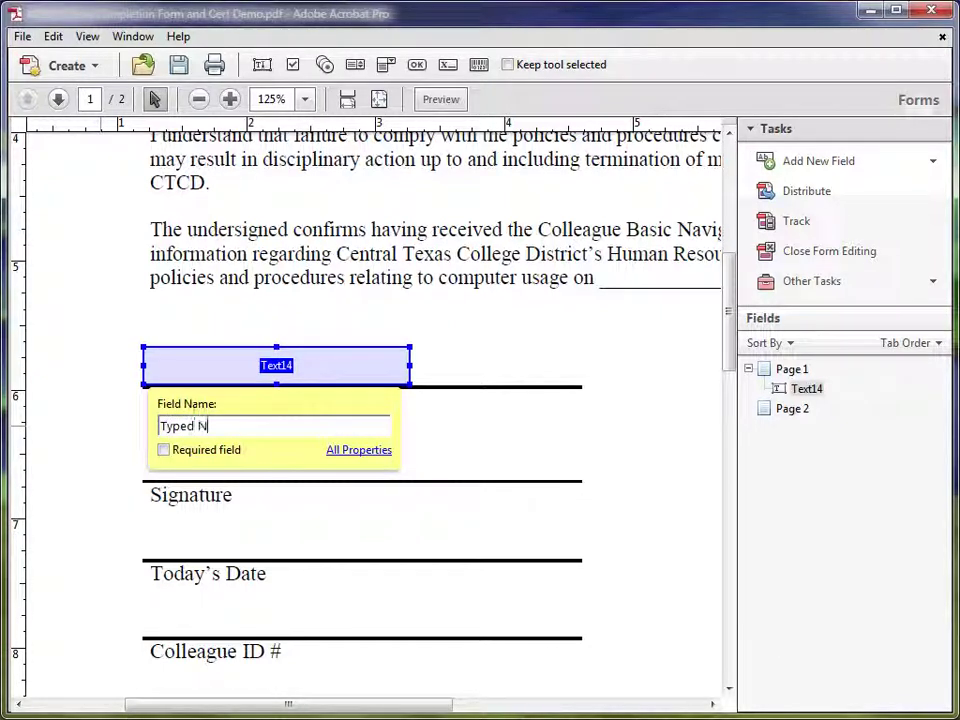
text(ame)
Widen the Typed Name field across its line and show its General properties
click(336, 451)
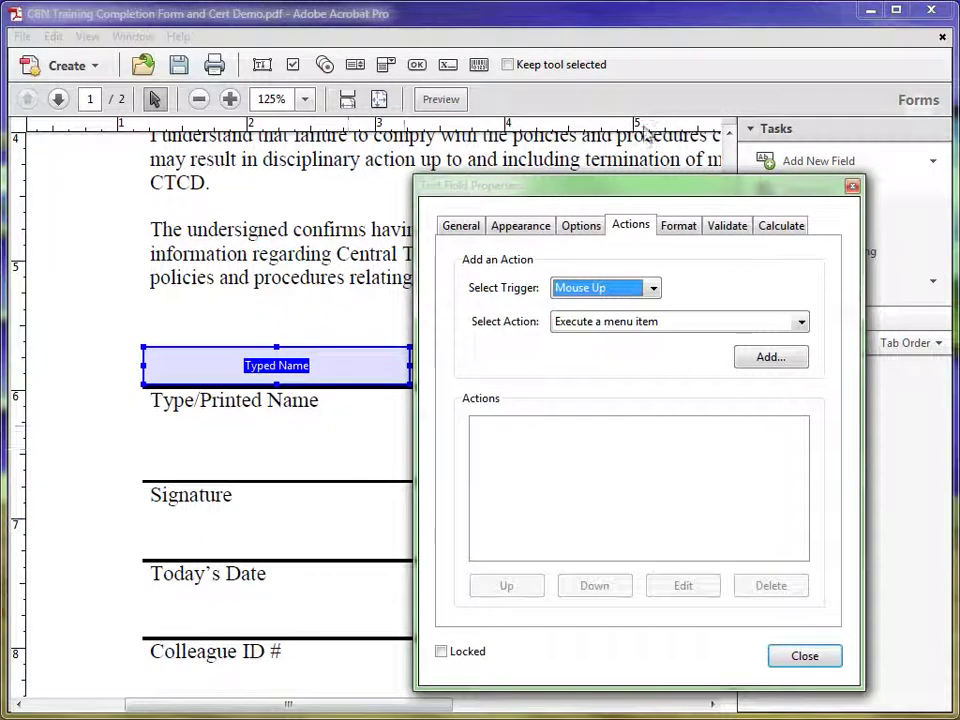
drag(656, 191, 840, 166)
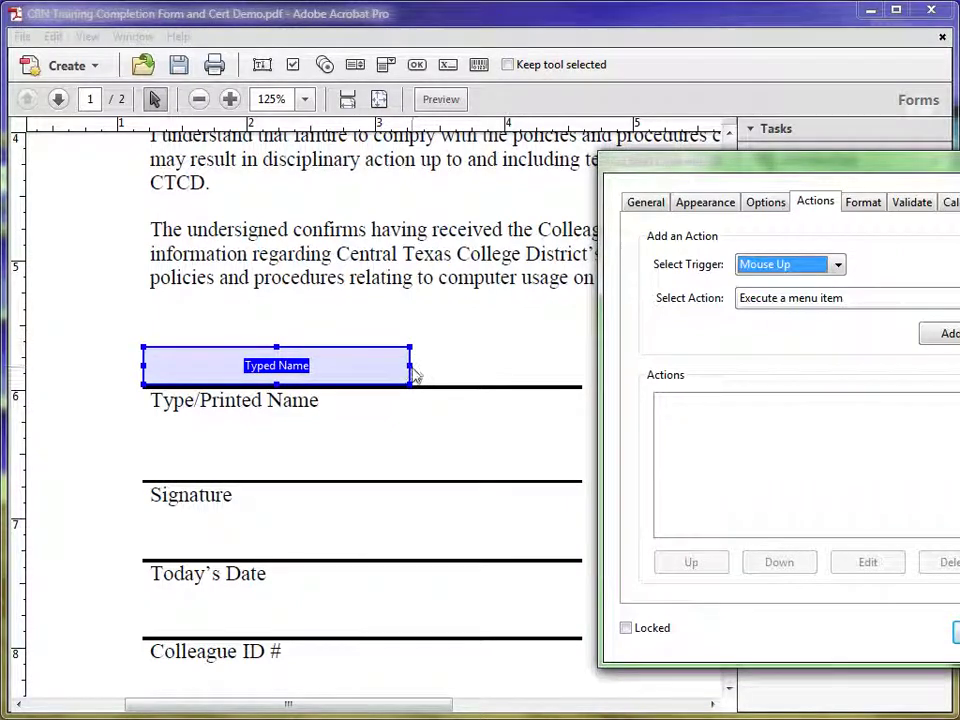
drag(408, 366, 580, 374)
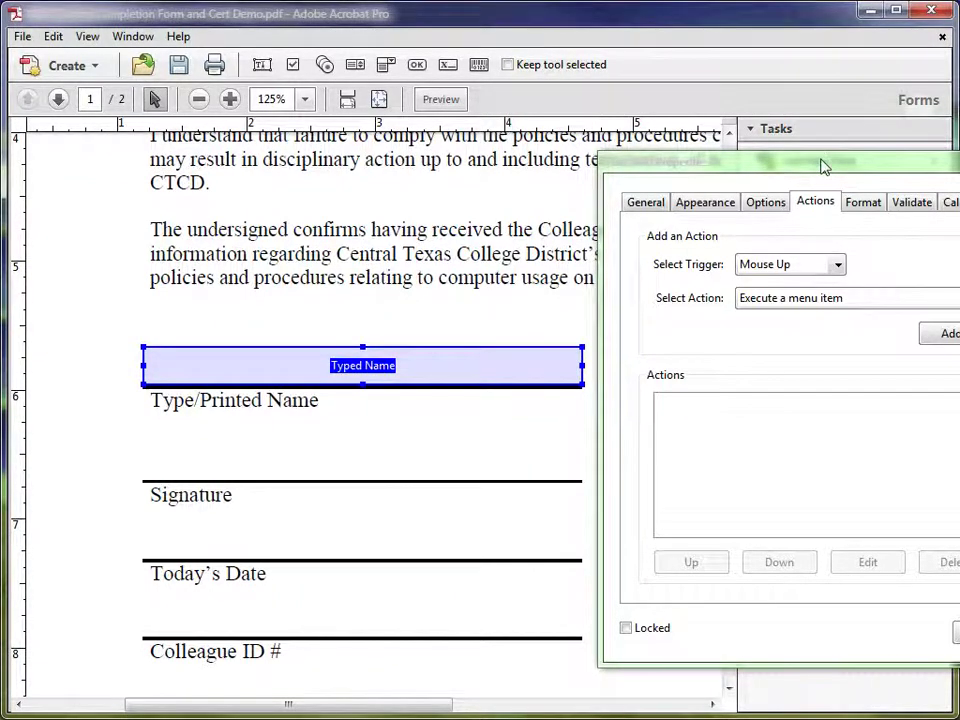
drag(821, 161, 496, 122)
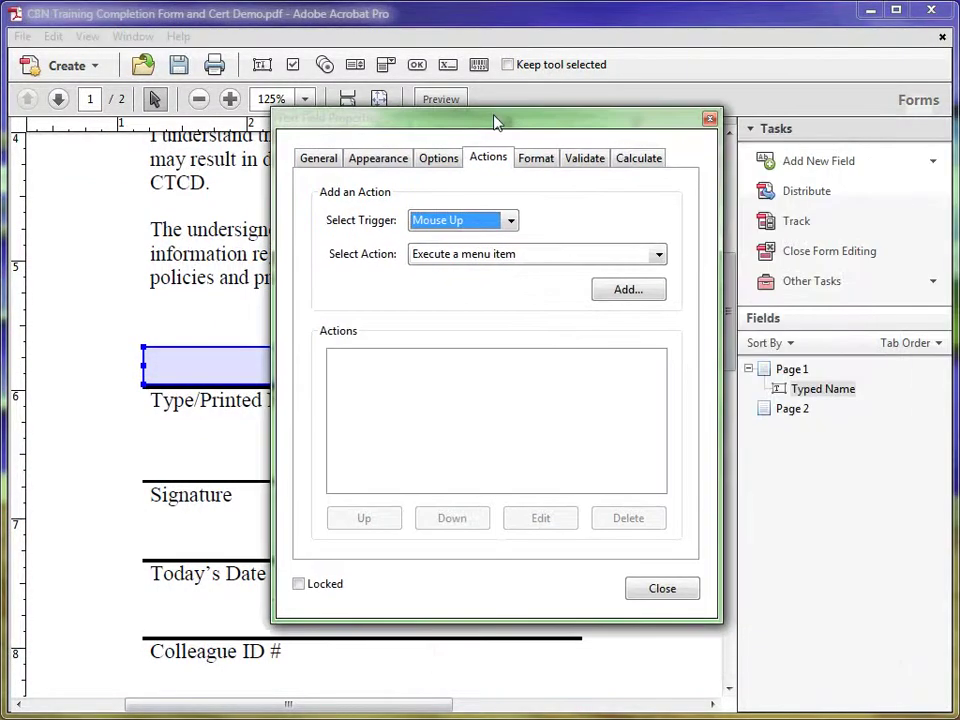
click(320, 158)
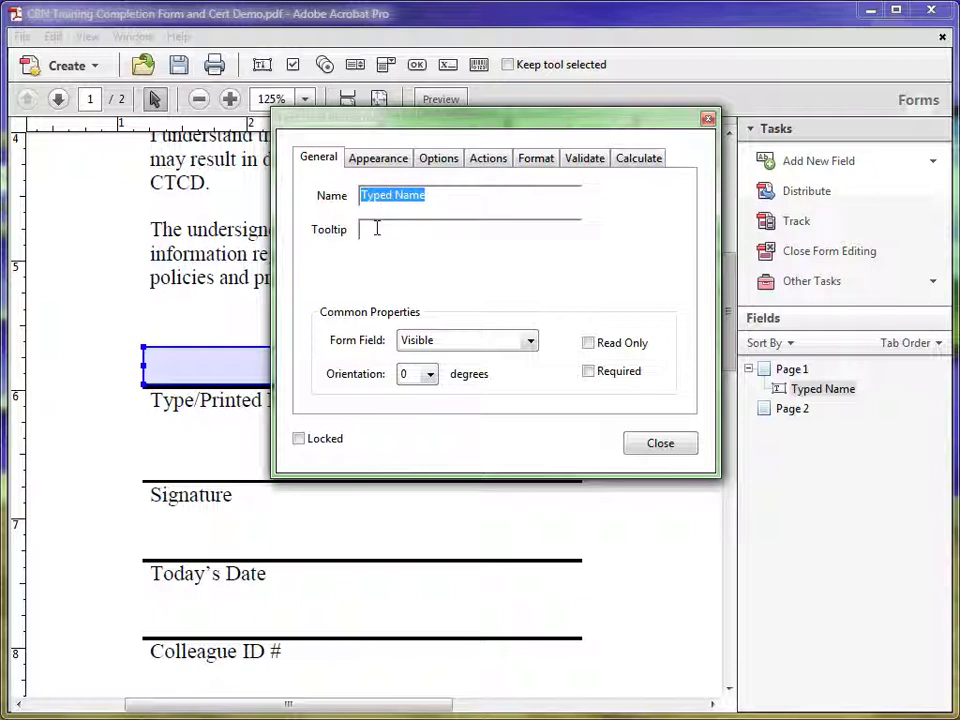
Give Typed Name the tooltip 'Click her to enter your typed name', keep it visible, make it required
click(376, 228)
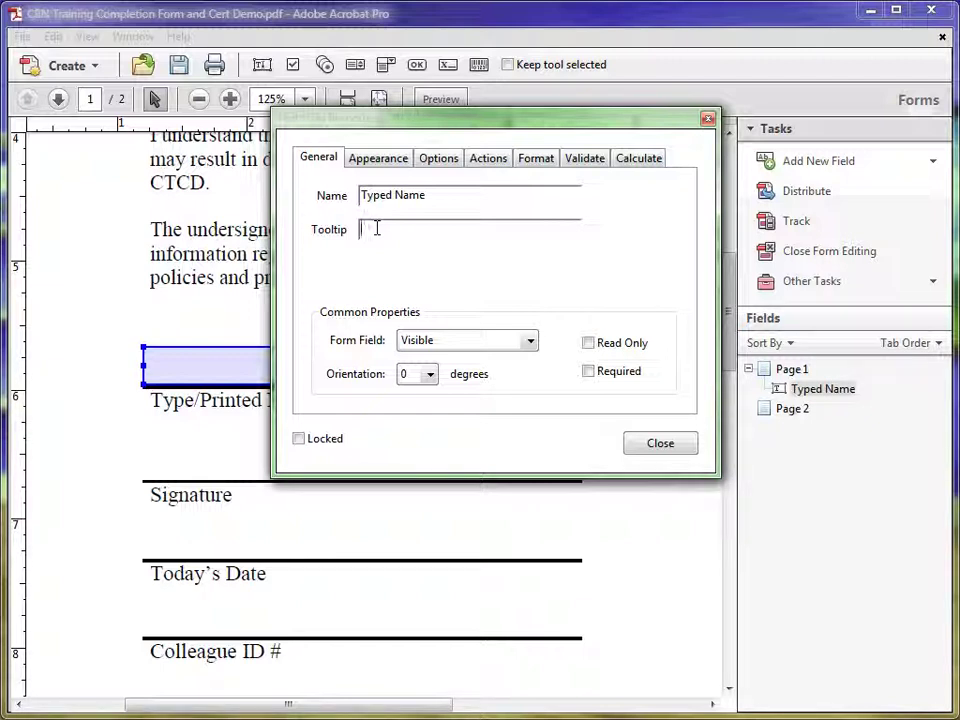
text(Click her)
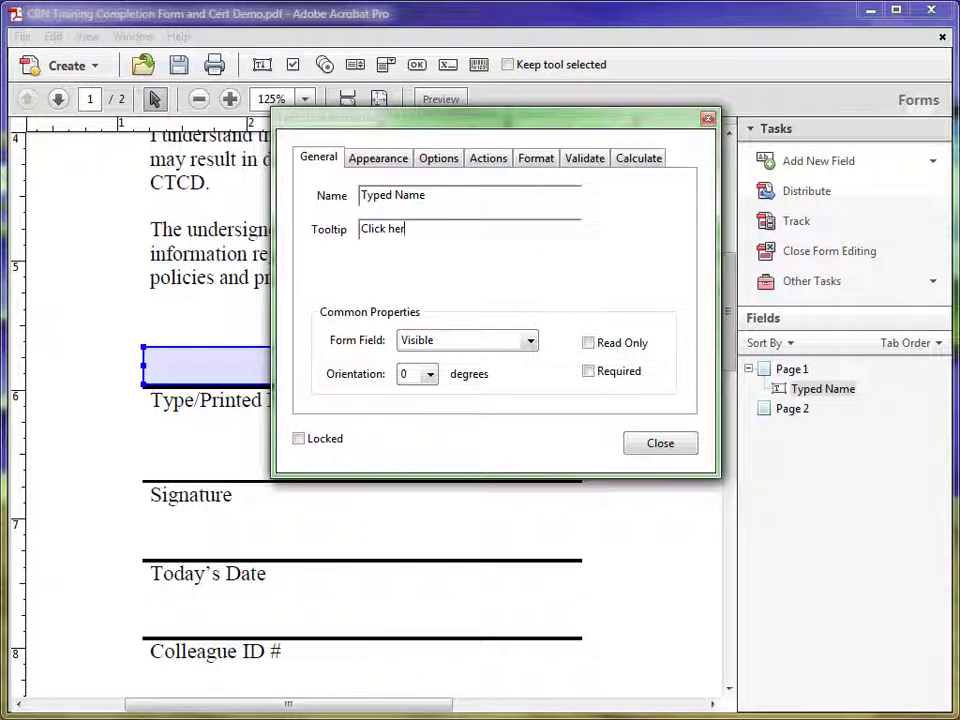
text( to enter your typed )
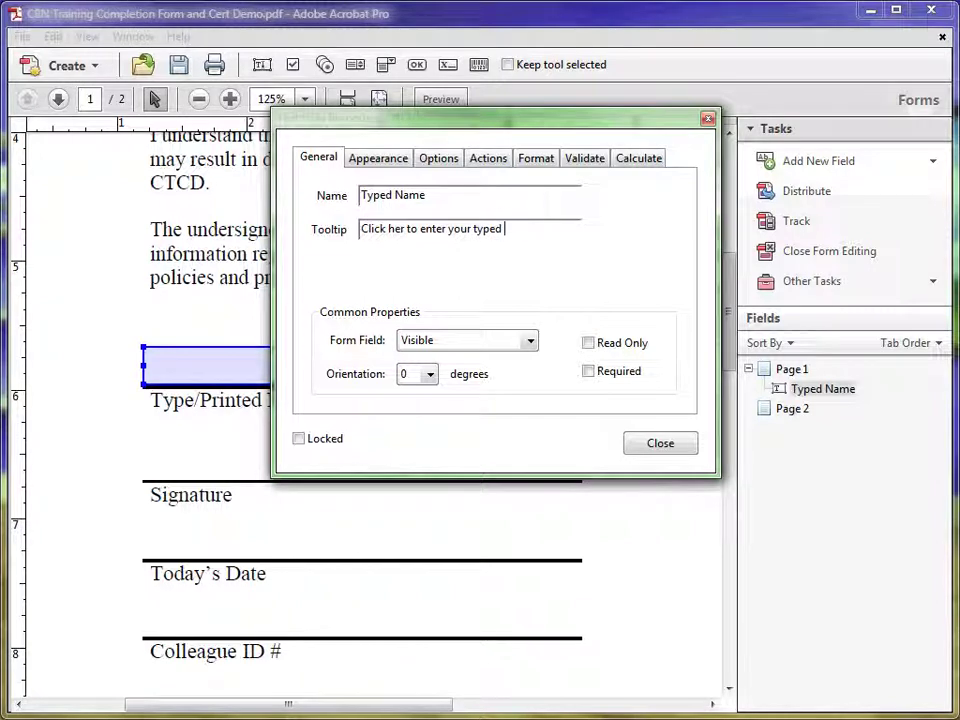
text(name)
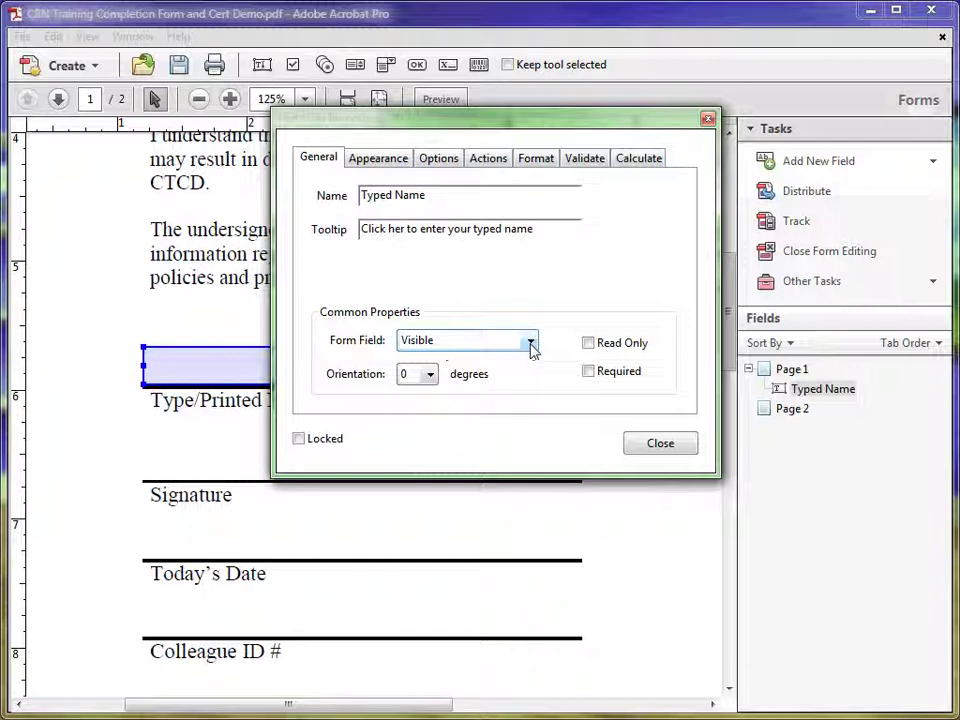
click(531, 343)
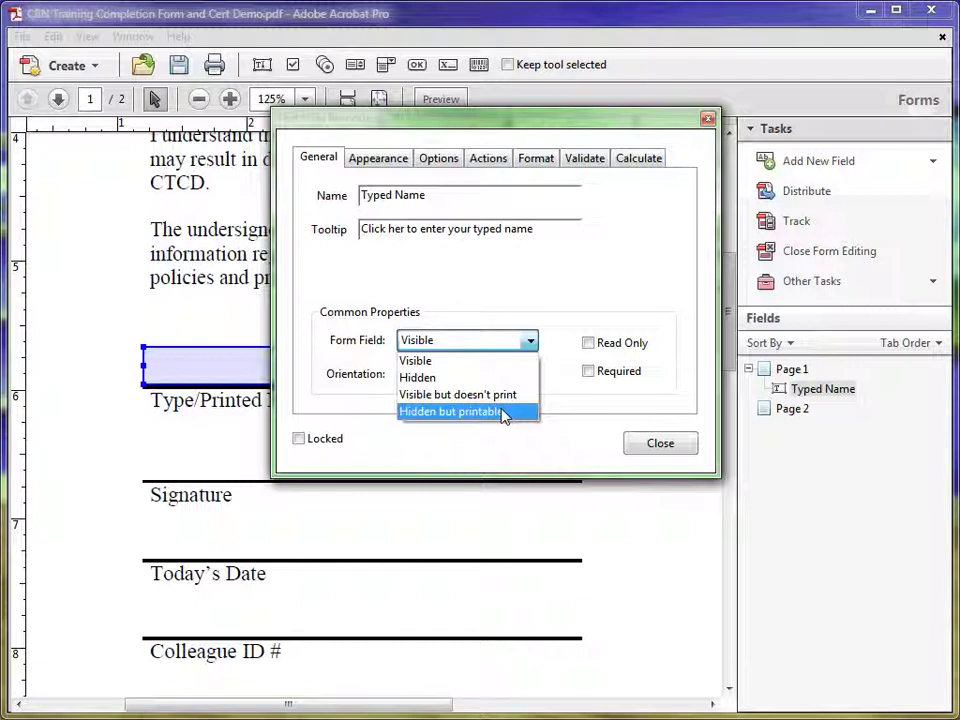
click(533, 342)
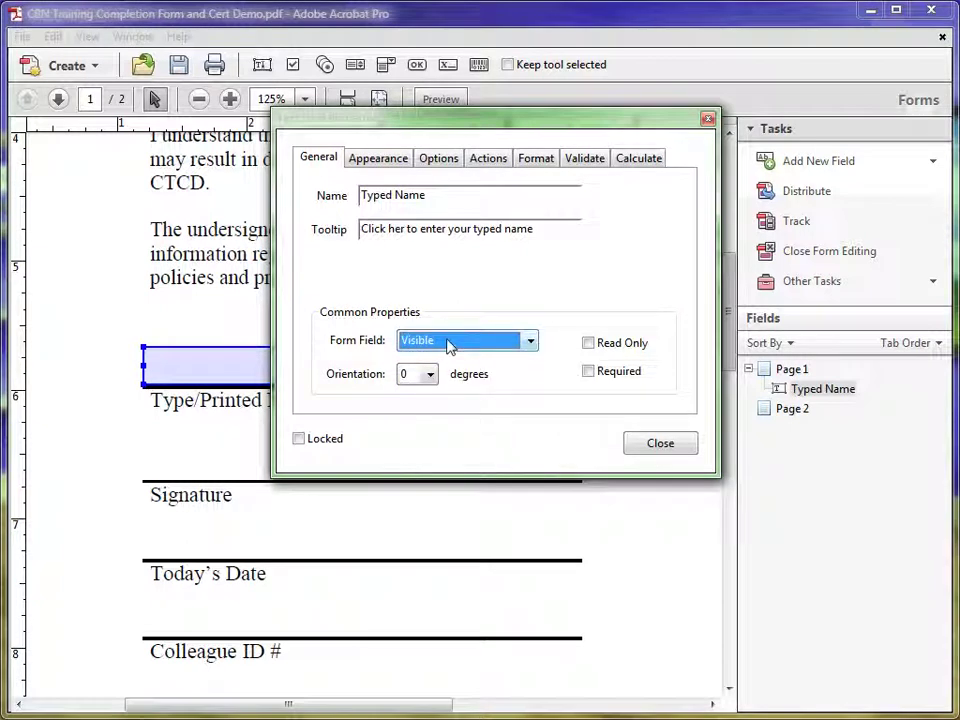
click(589, 372)
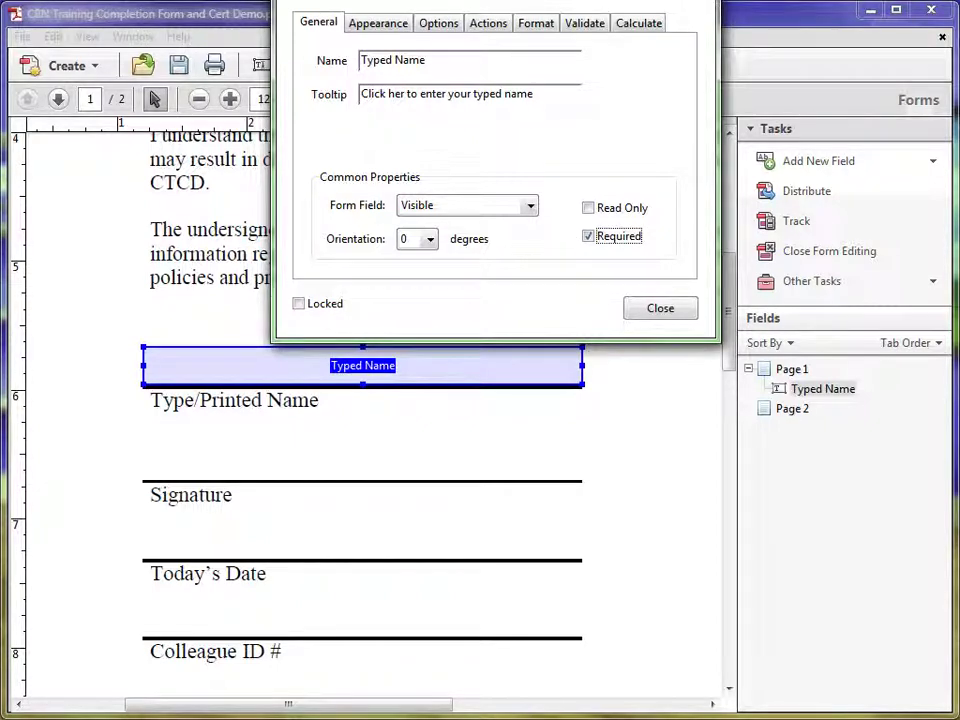
drag(500, 2, 474, 178)
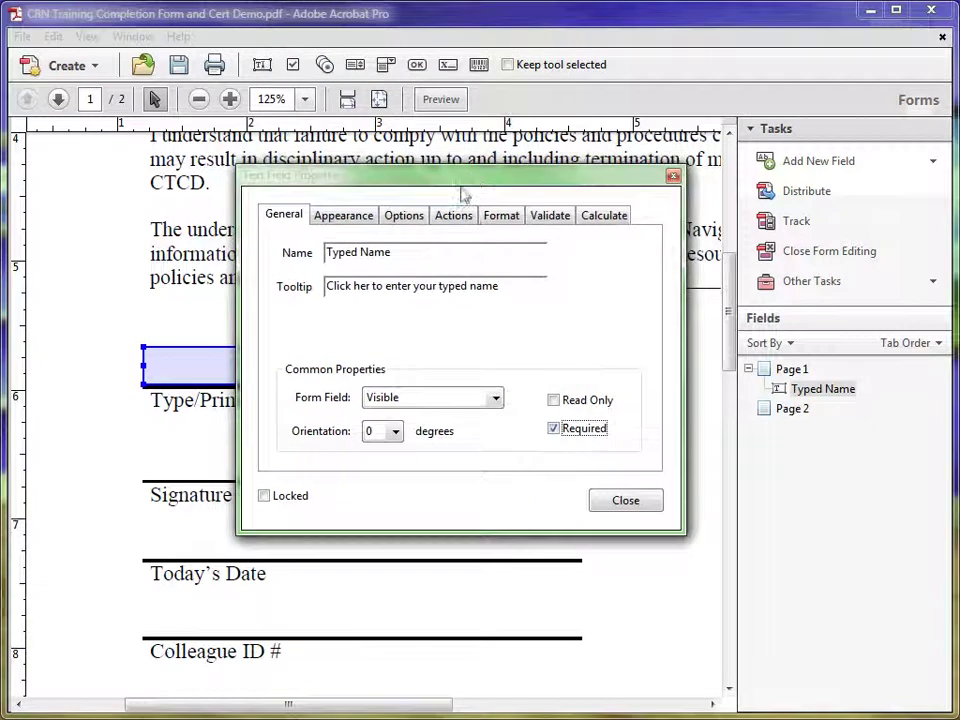
Keep Typed Name's appearance at 12 pt Helvetica and close its properties
click(343, 218)
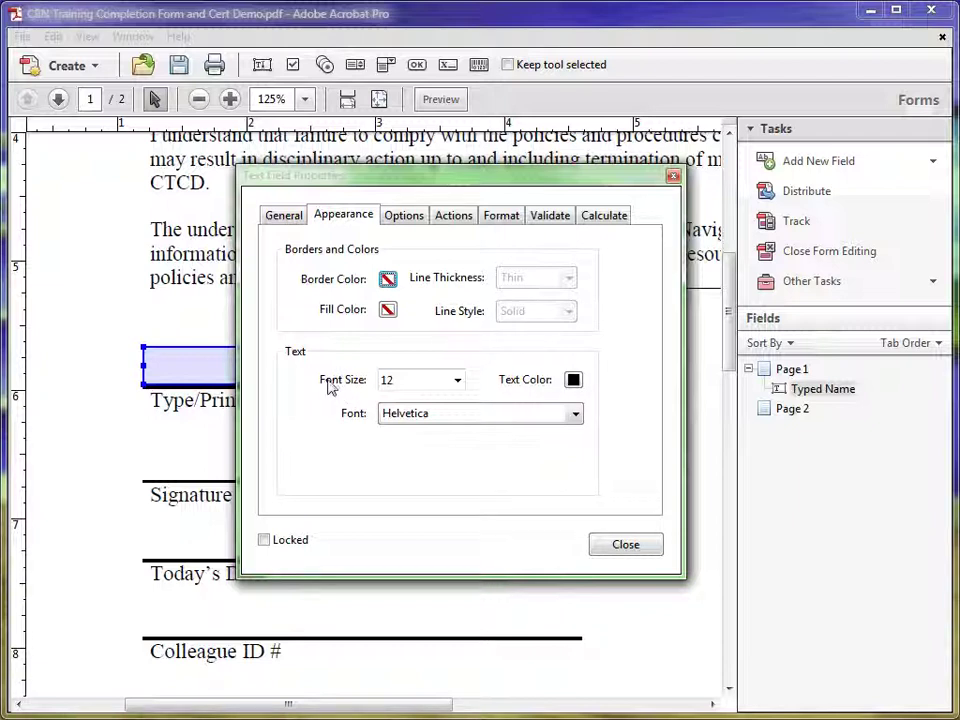
click(457, 381)
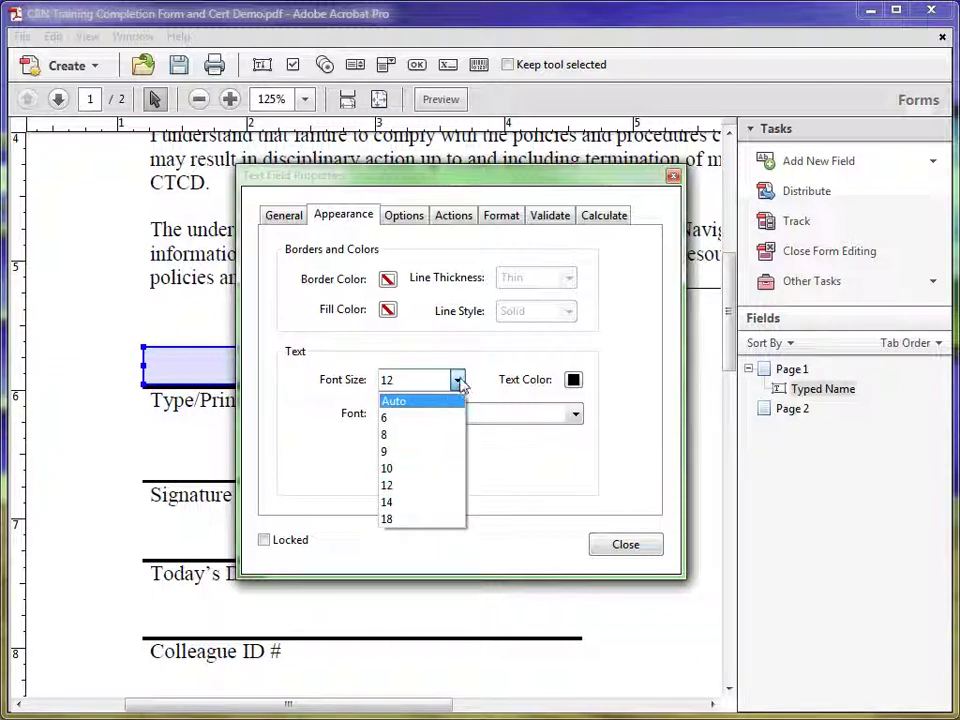
click(458, 382)
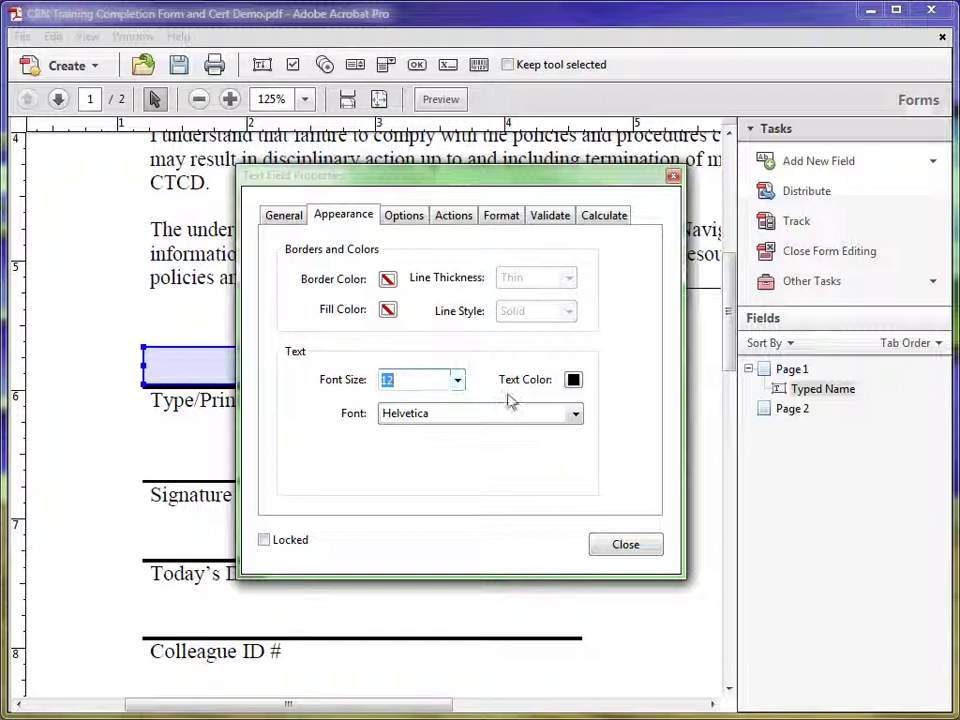
click(575, 416)
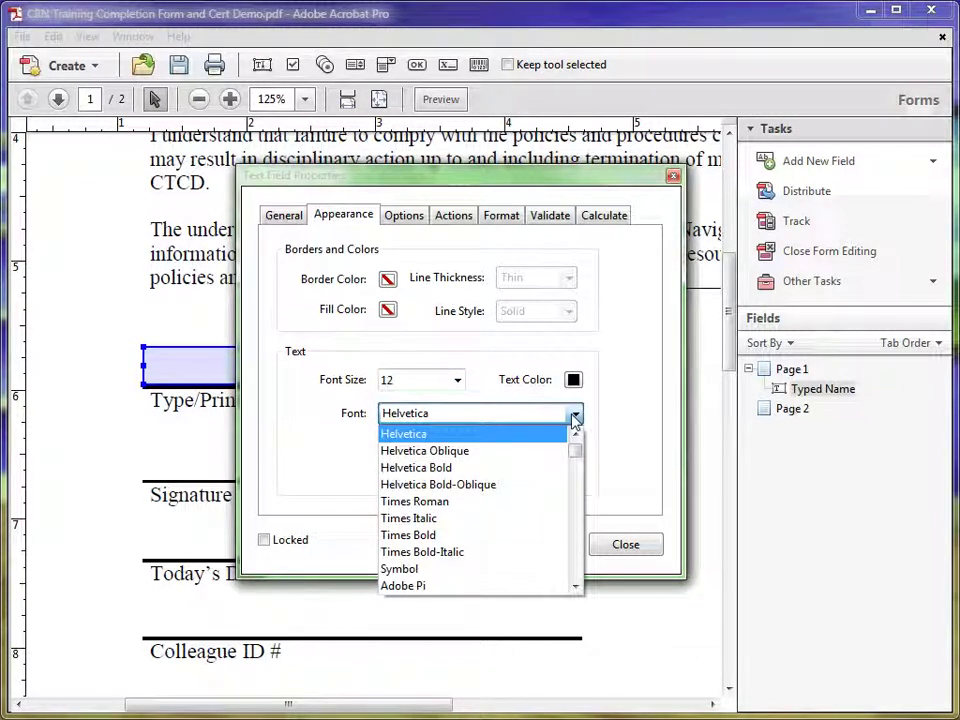
click(574, 417)
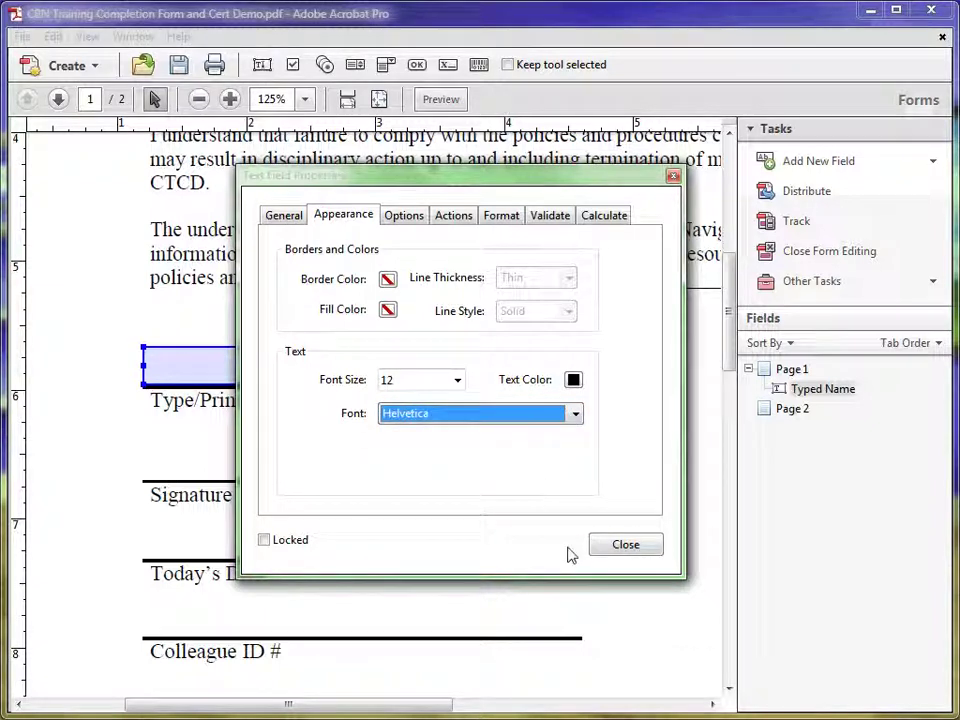
click(625, 545)
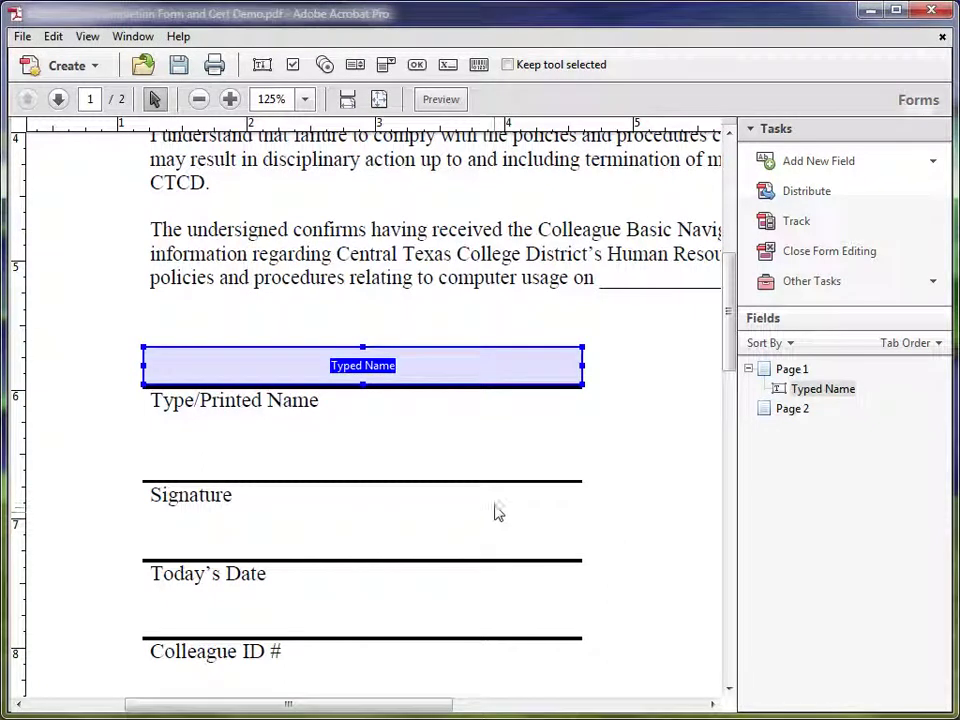
Draw a digital signature field below Type/Printed Name and rename Signature15 to Digital Signature
click(447, 65)
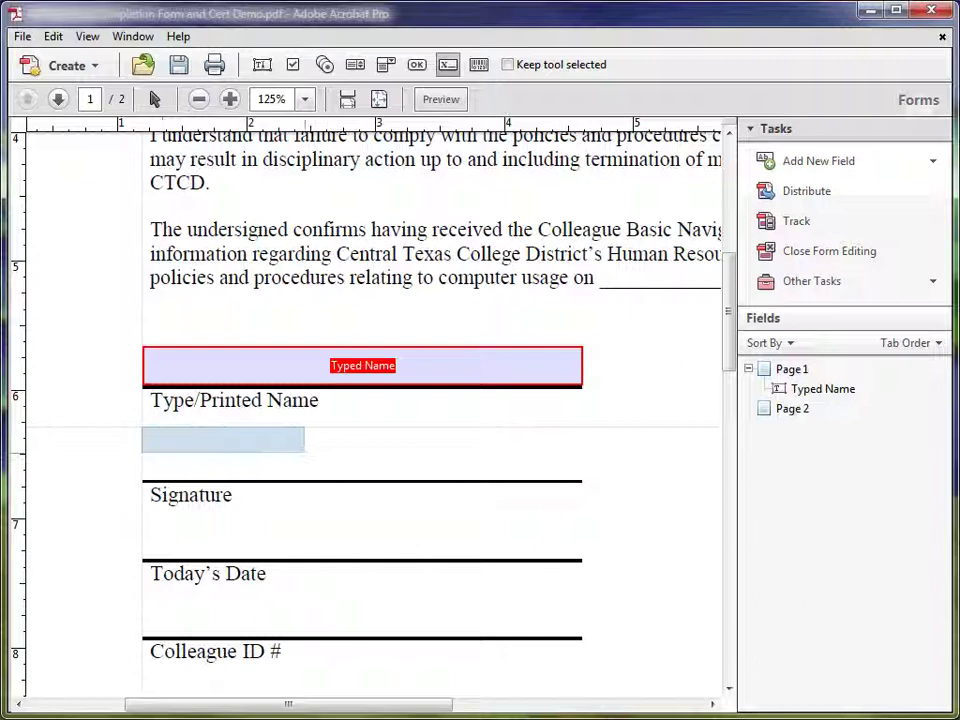
drag(304, 452, 581, 481)
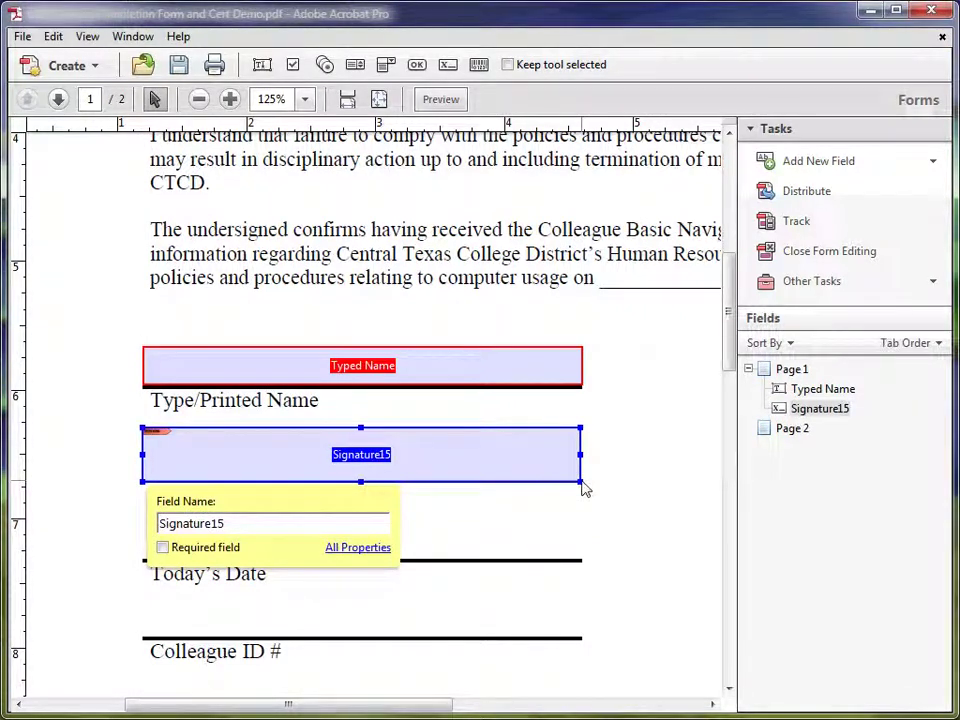
click(255, 521)
double_click(249, 522)
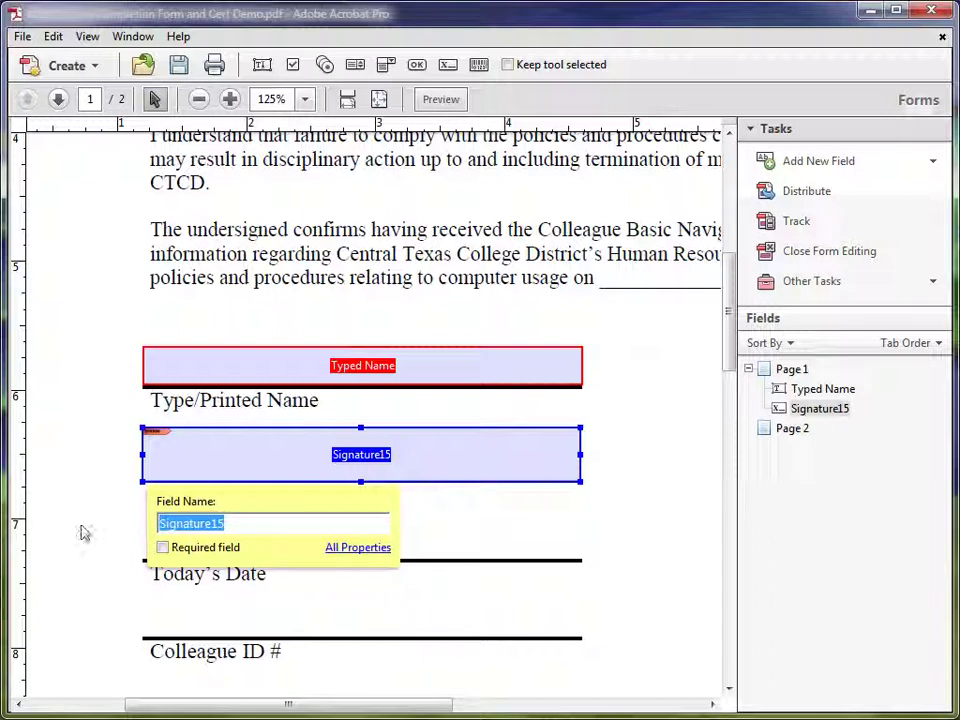
text(Digita)
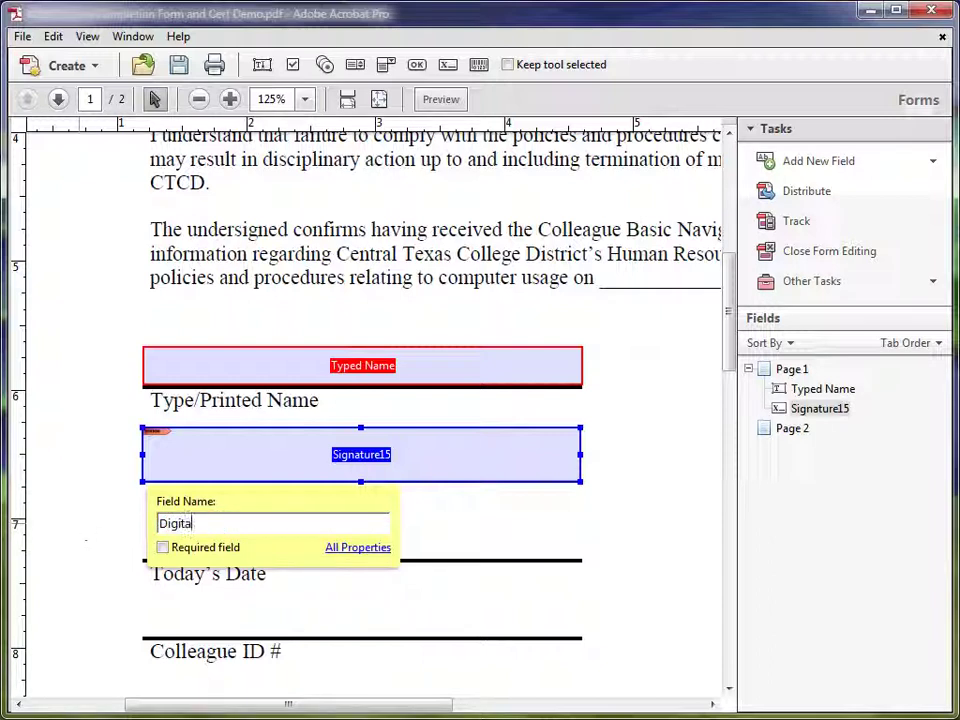
text(l Signature)
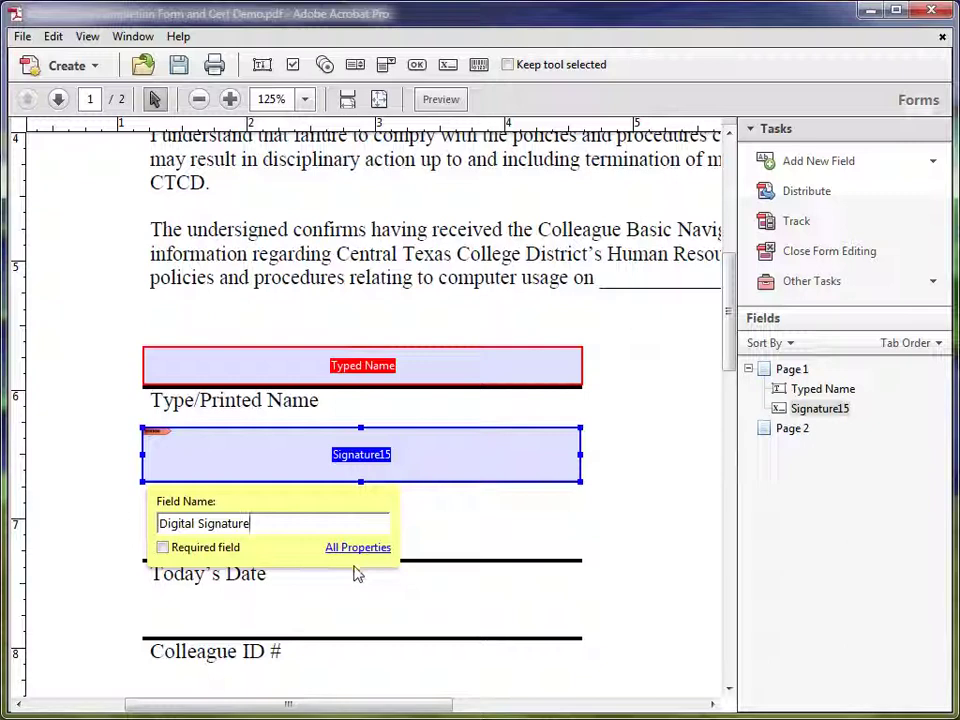
click(451, 542)
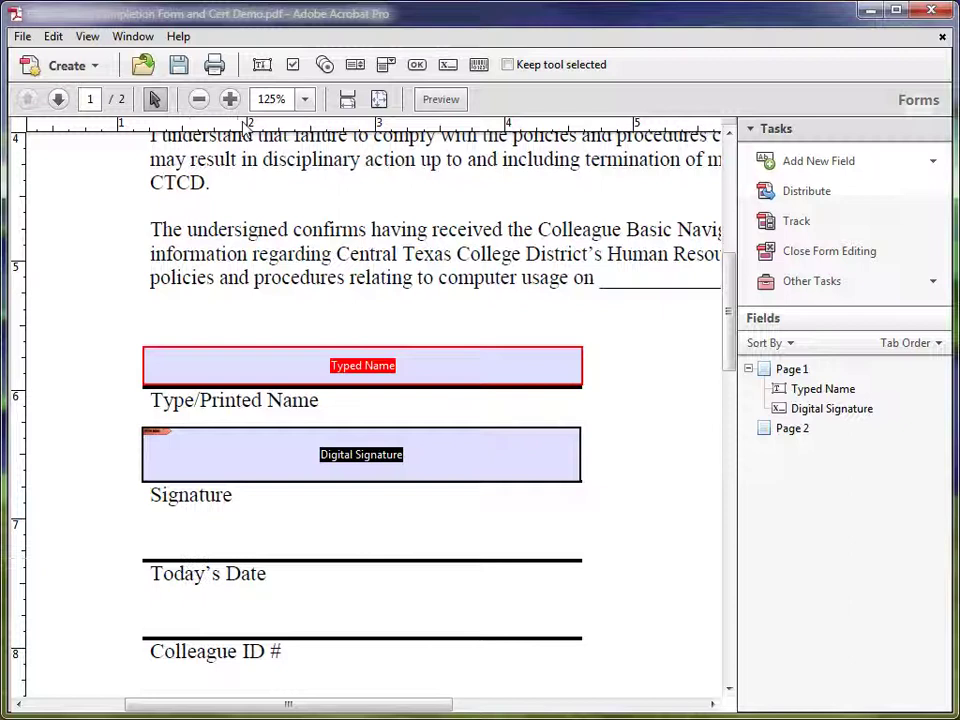
Draw a text field above Today's Date and start renaming it Current Date
click(262, 66)
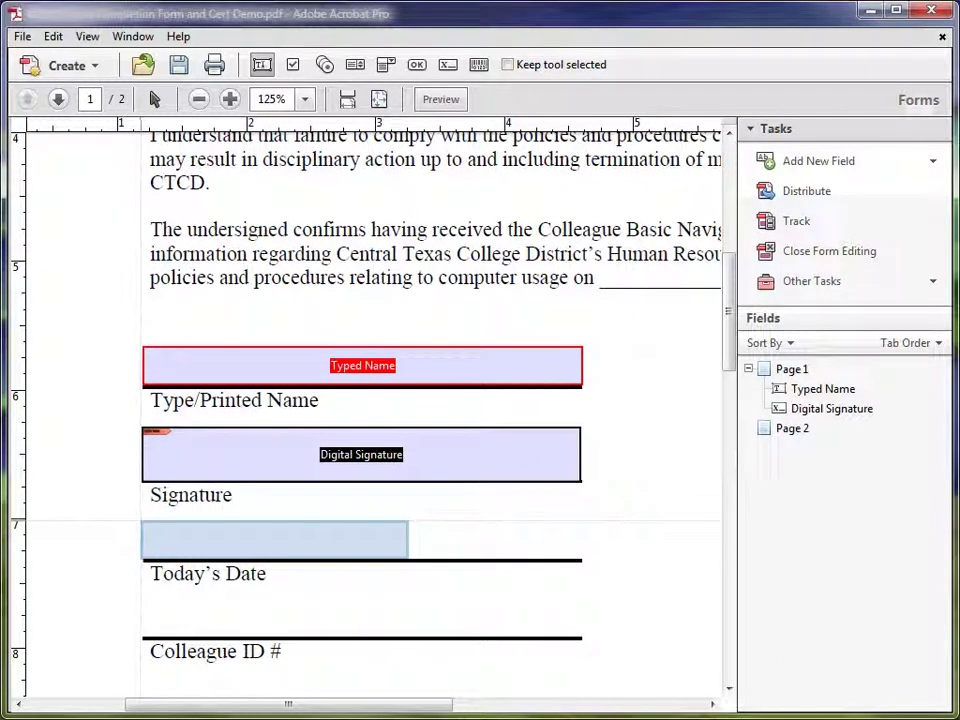
drag(143, 522, 581, 561)
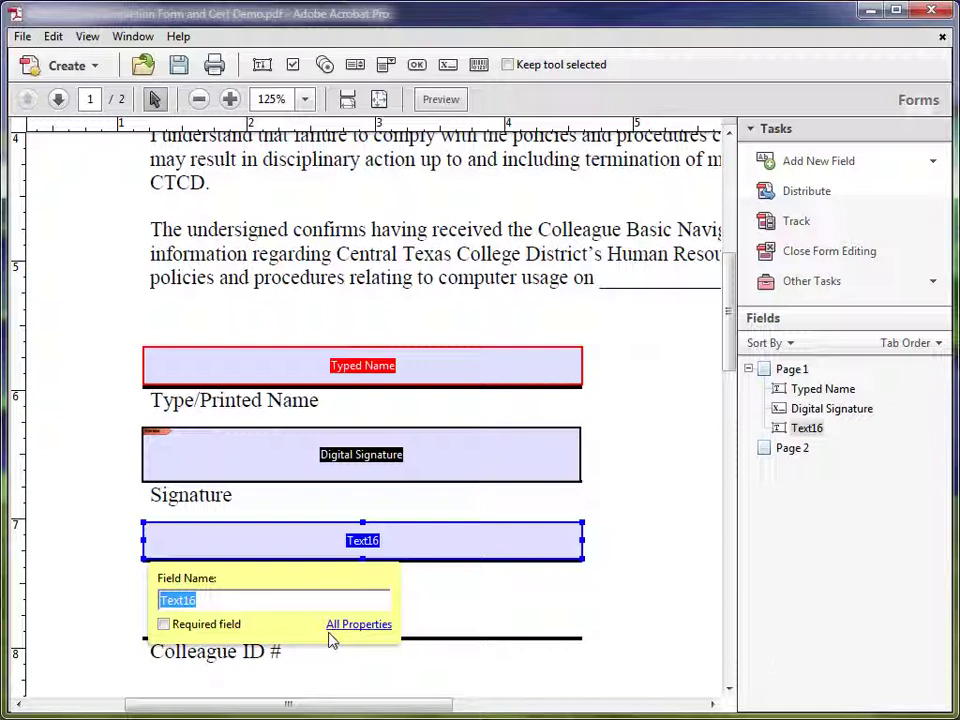
text(Curre)
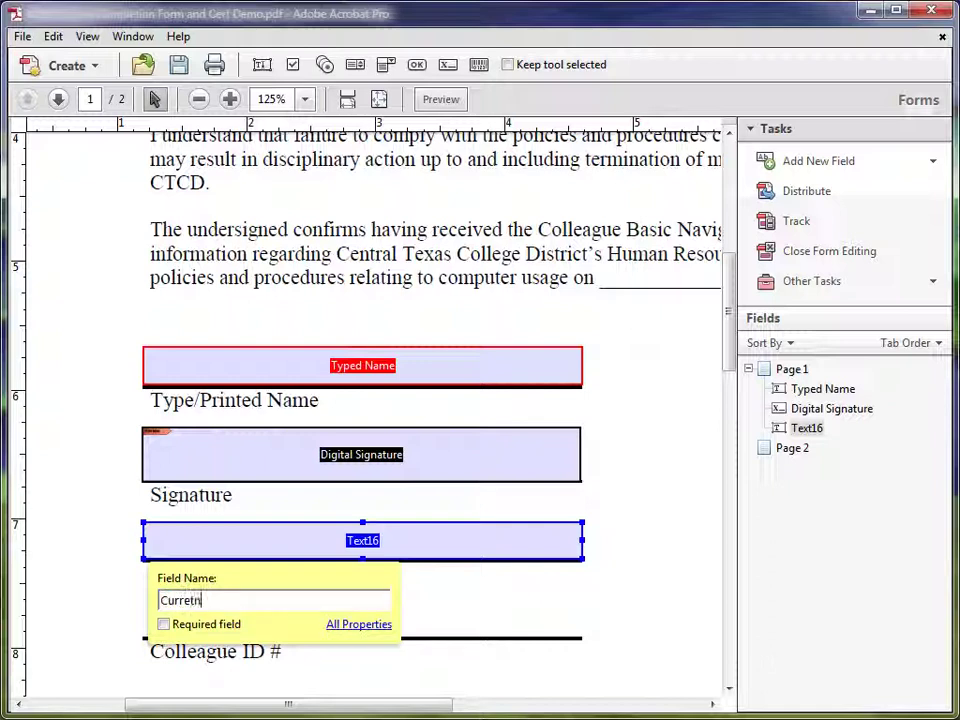
text(nt Date)
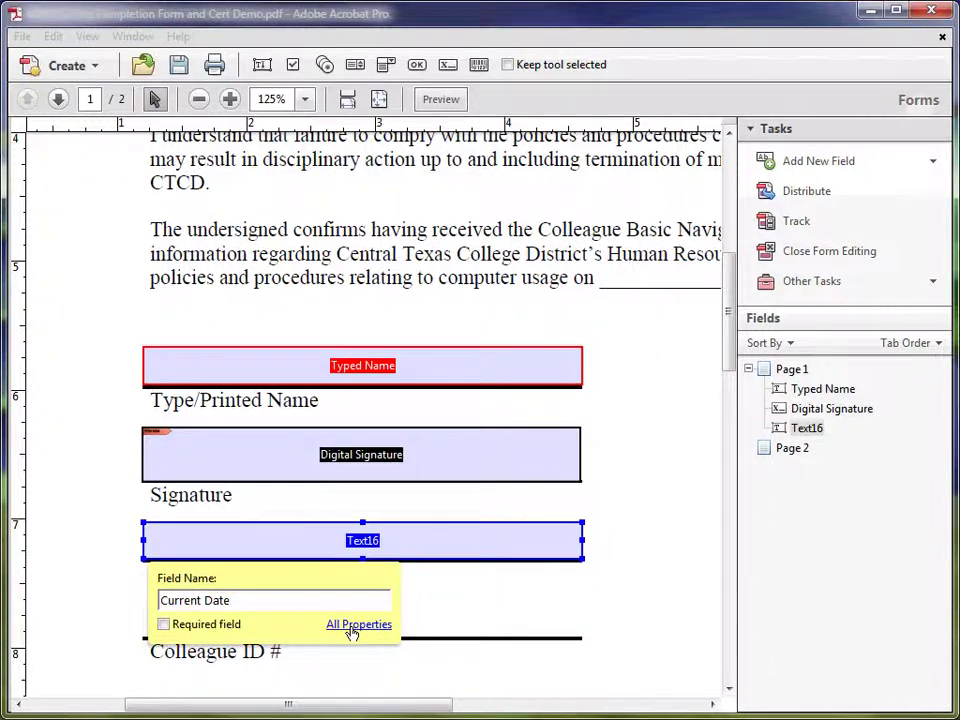
Enter a 'Click here…' tooltip for the Current Date field asking for the date in mm/dd/yy format
click(340, 625)
click(284, 155)
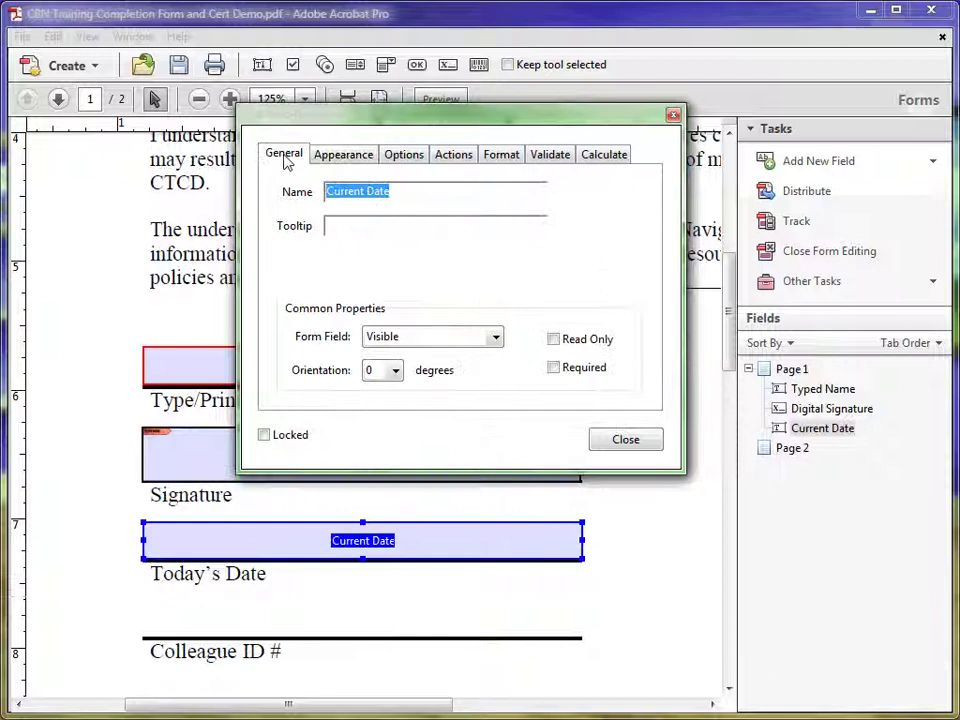
click(345, 225)
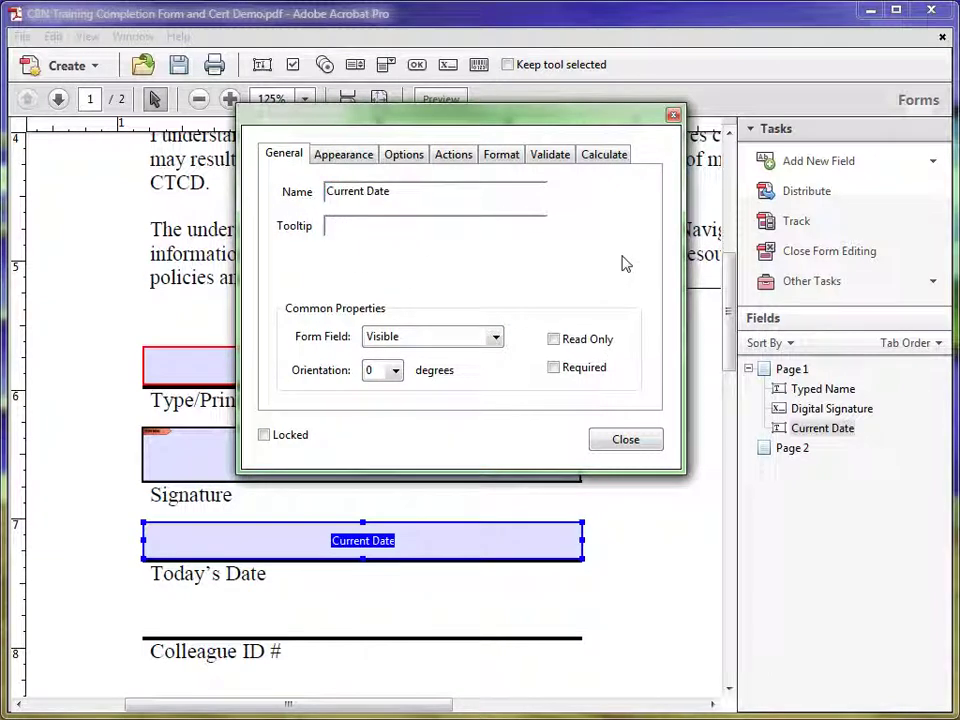
text(Click here to enter the cur)
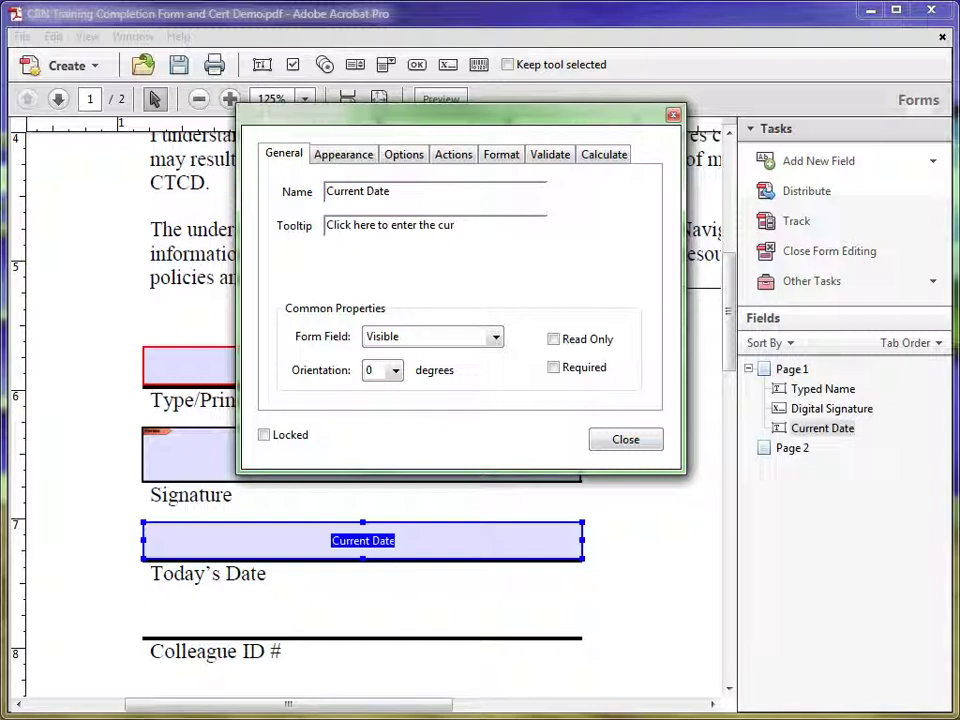
text(rent date in the)
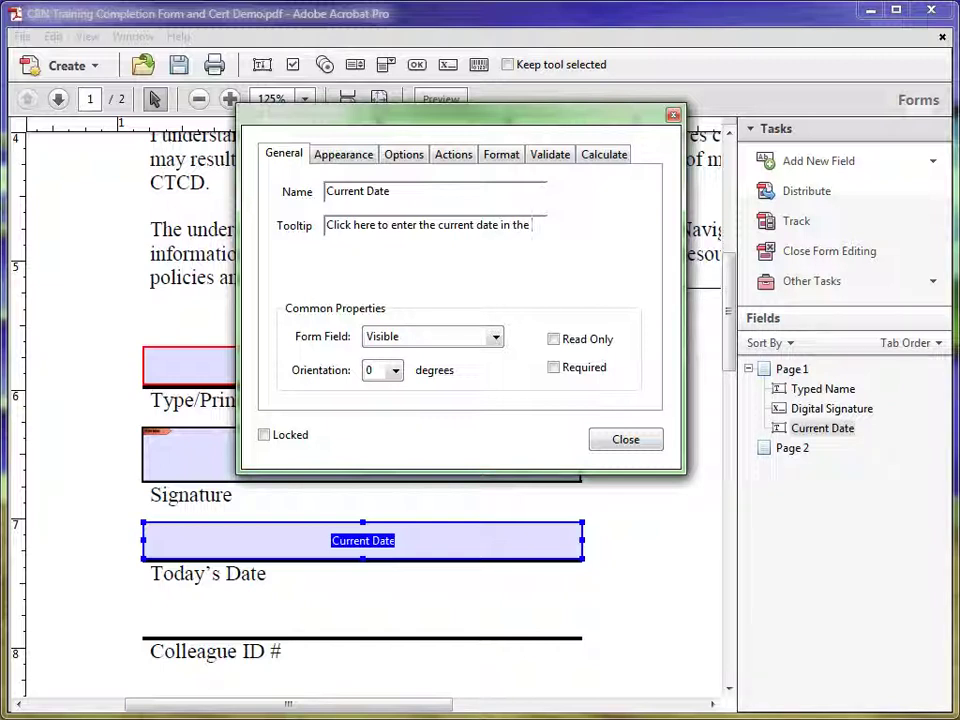
text(m/dd/y)
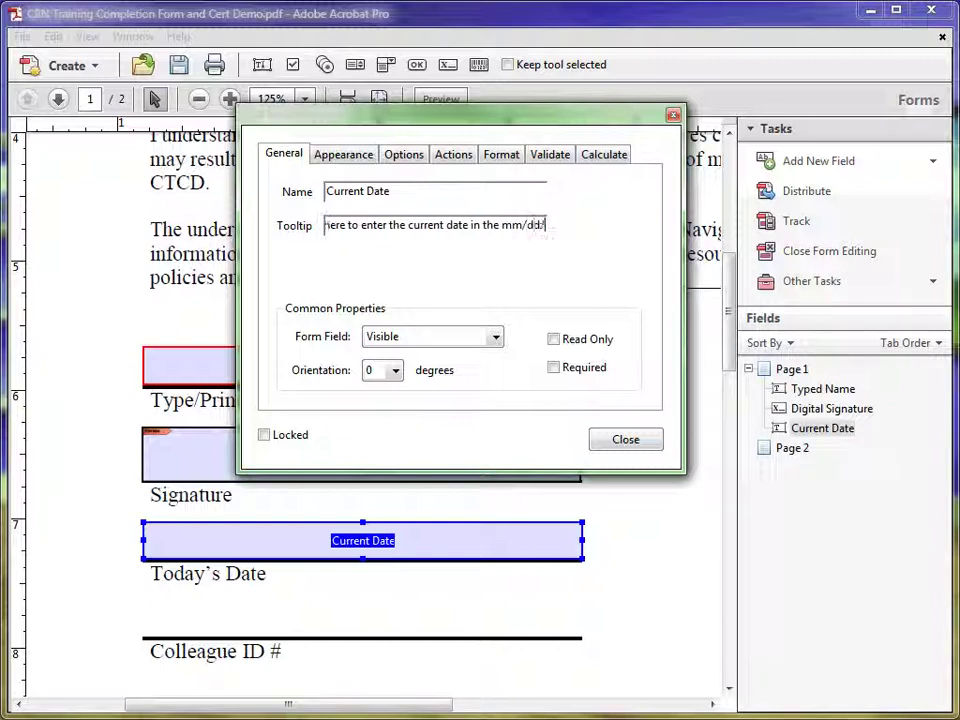
text(y format)
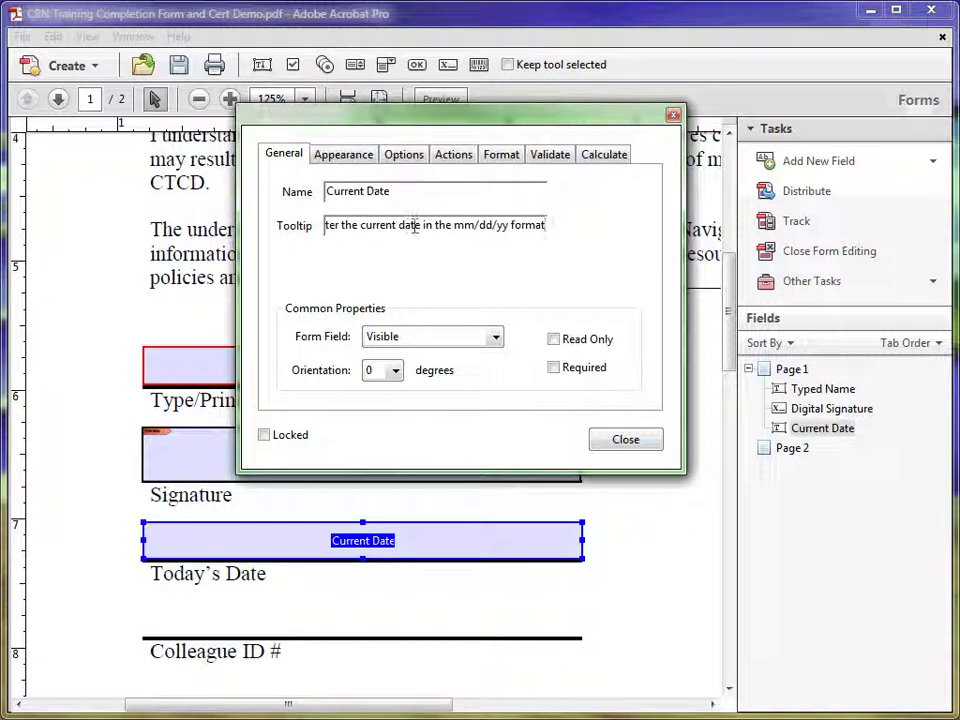
click(504, 158)
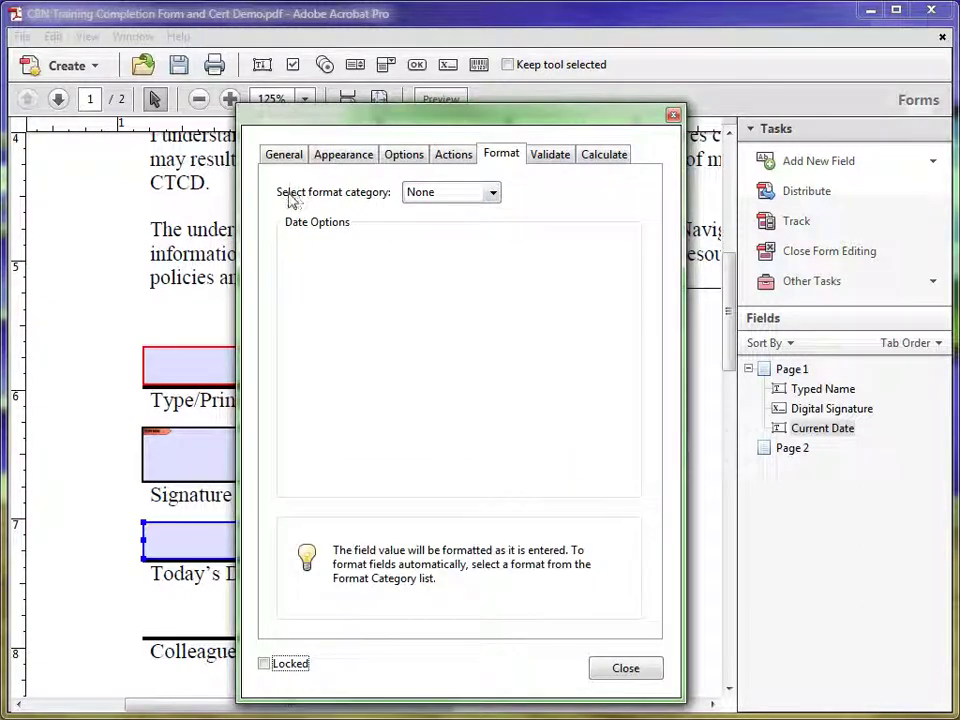
Set the Current Date field's format category to Date, mm/dd/yy, and close its properties
click(493, 195)
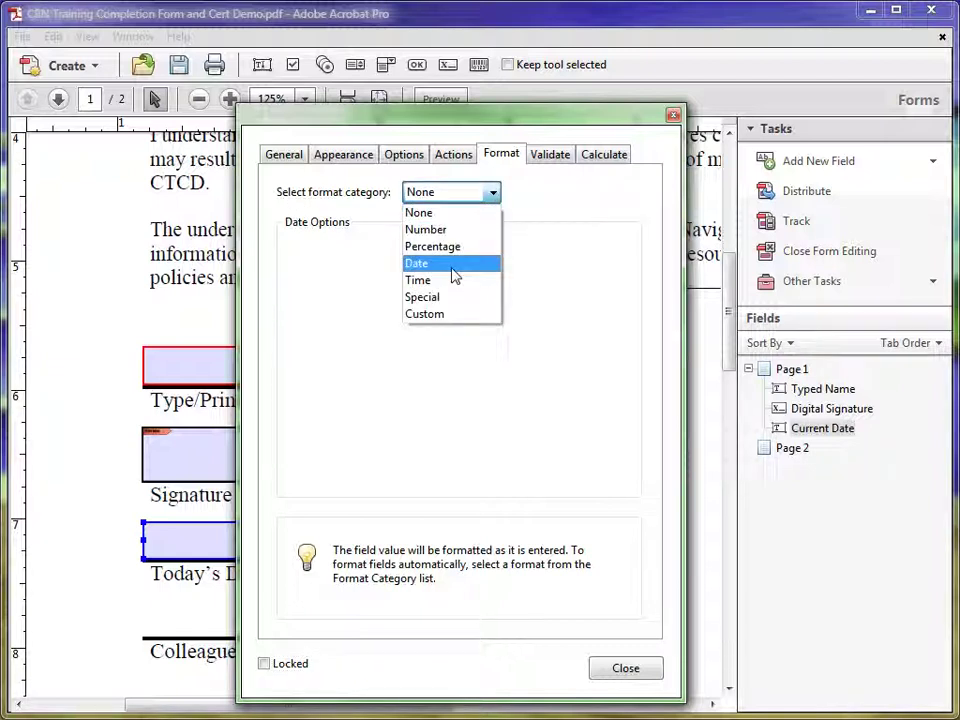
click(417, 265)
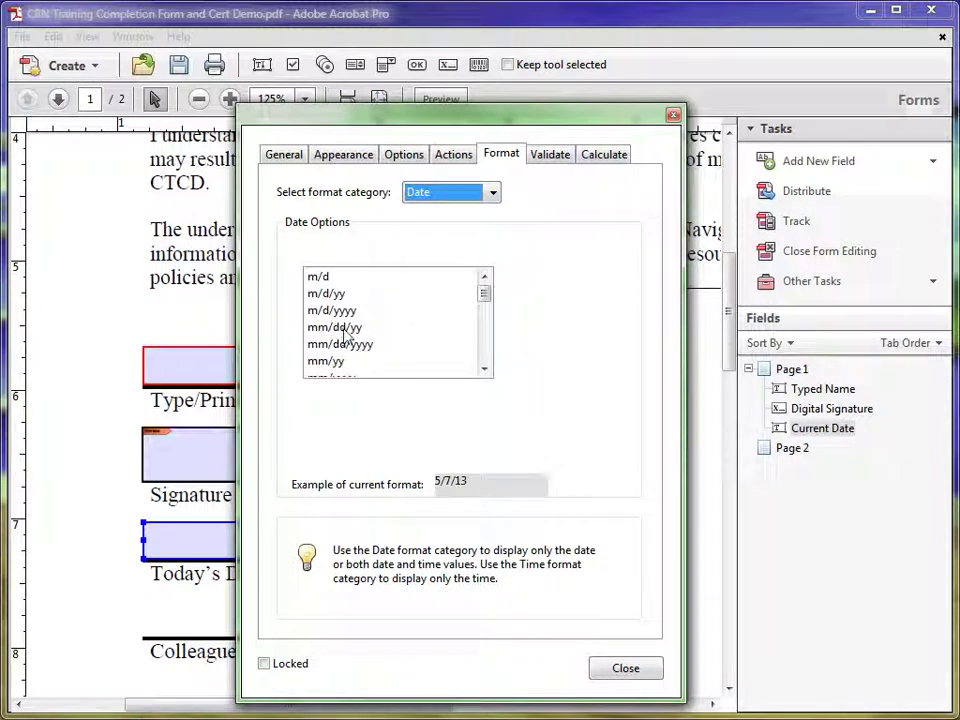
click(344, 330)
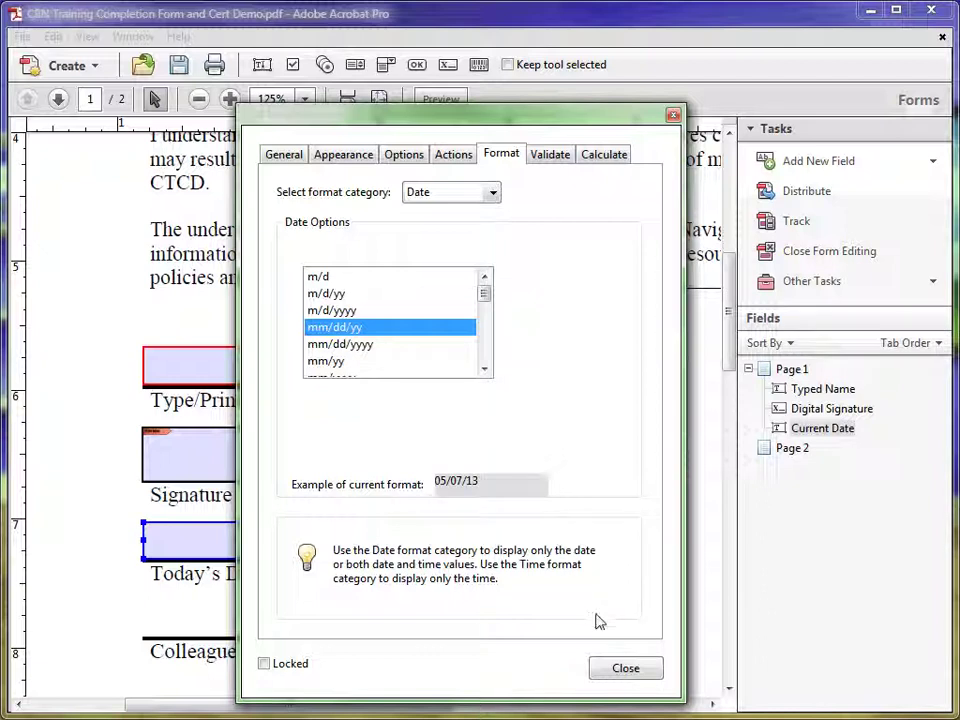
click(622, 671)
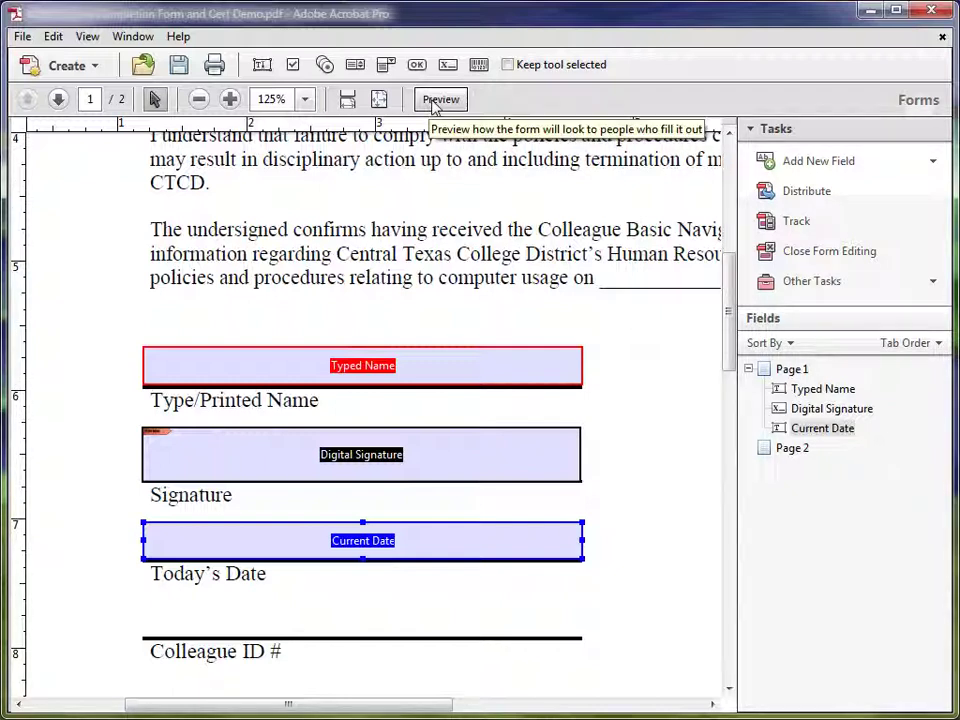
Preview the form as a filler would, toggling field highlighting off and back on
click(437, 100)
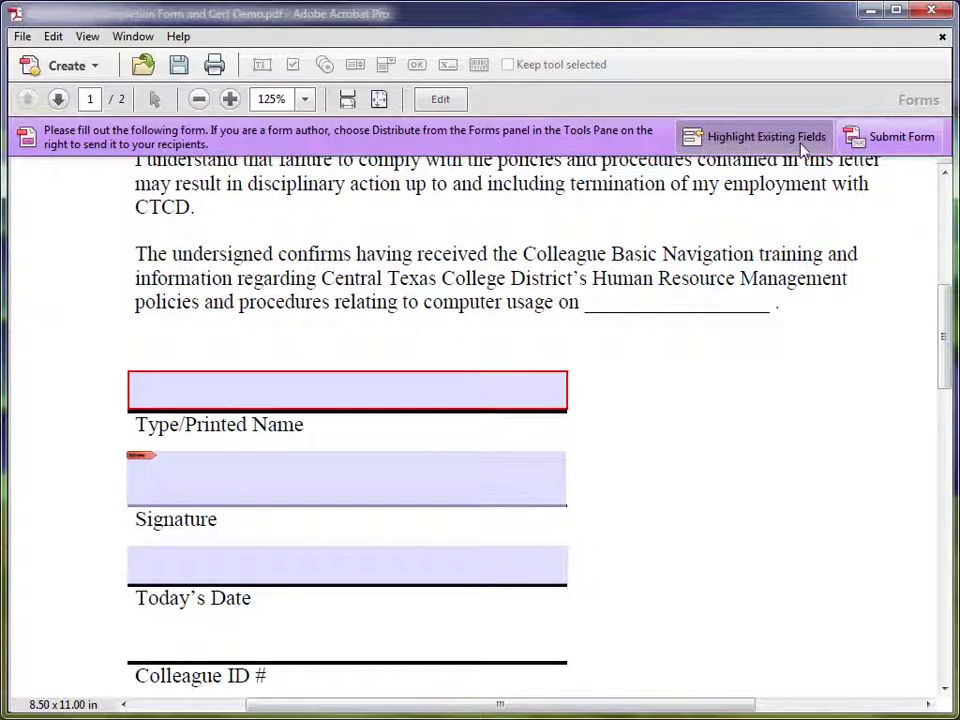
click(742, 142)
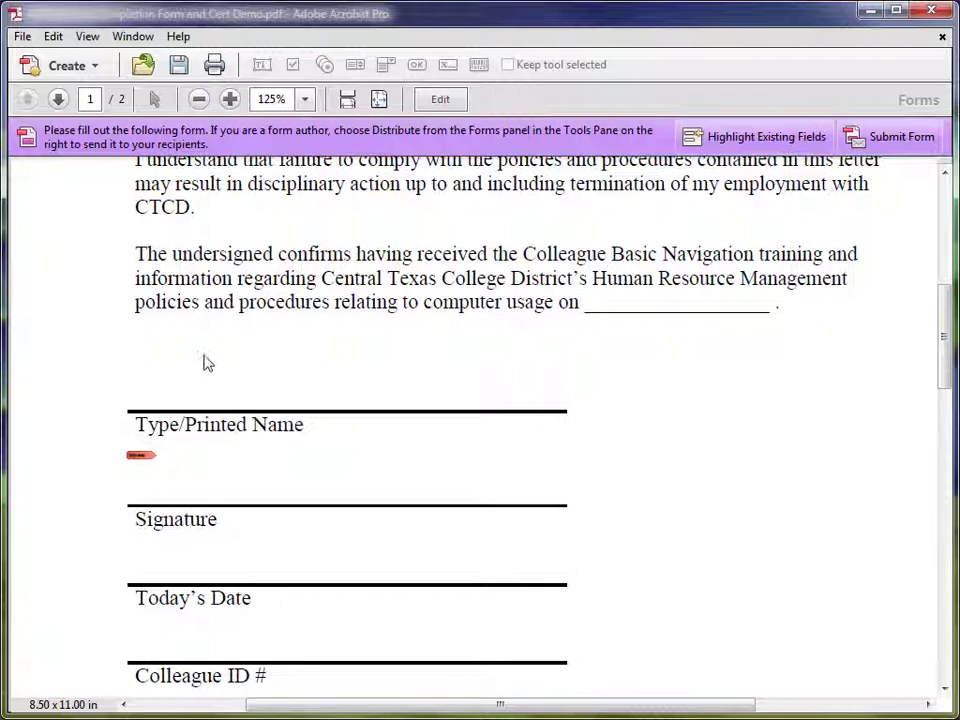
drag(216, 283, 627, 305)
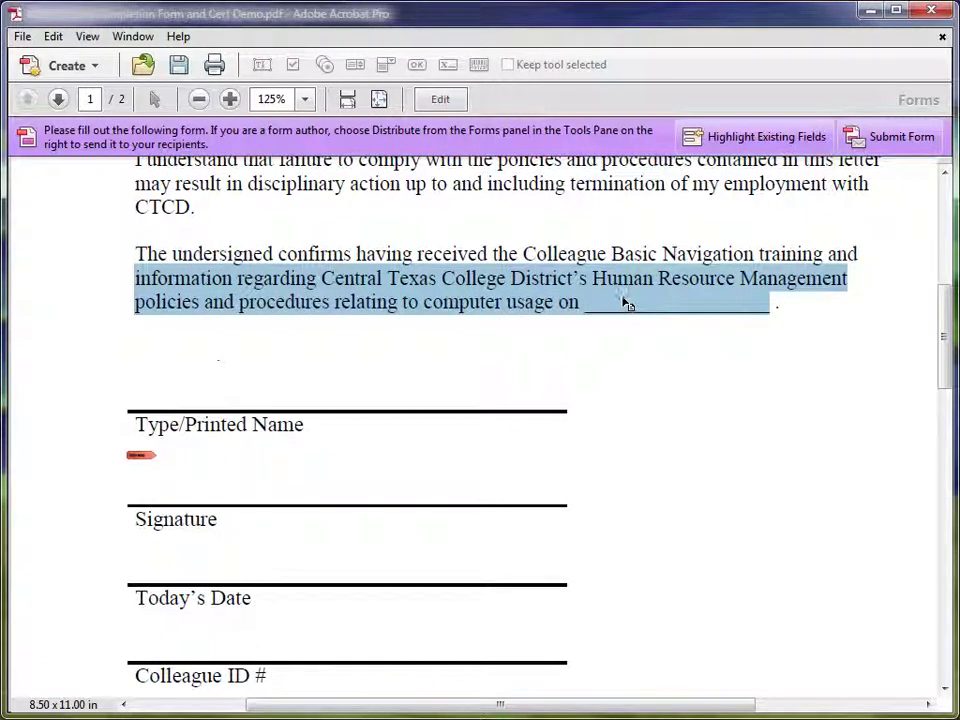
click(243, 373)
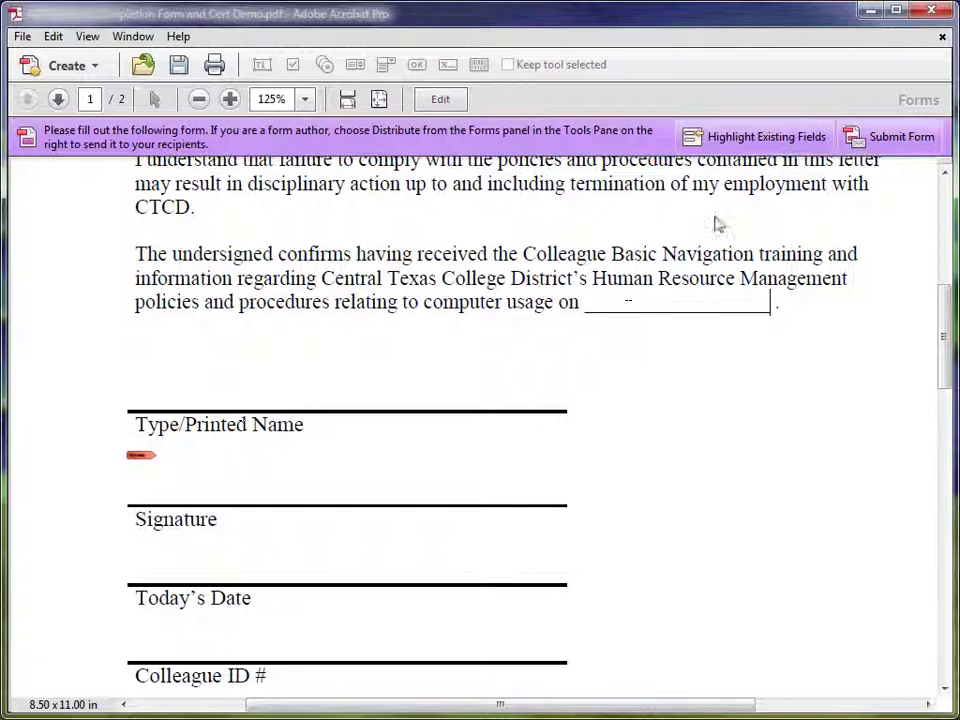
click(744, 139)
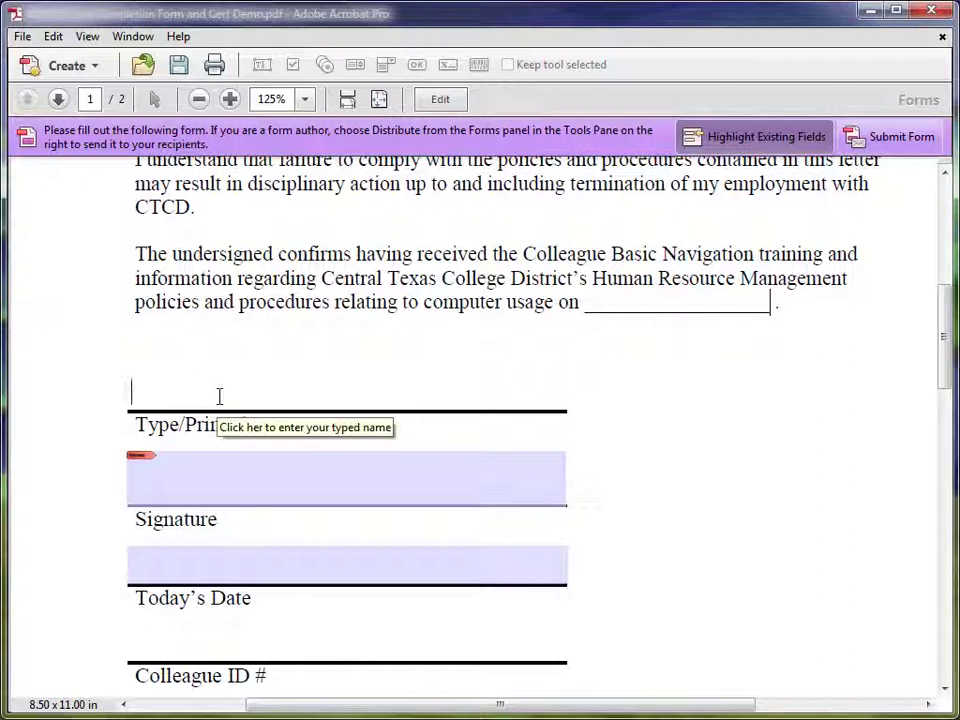
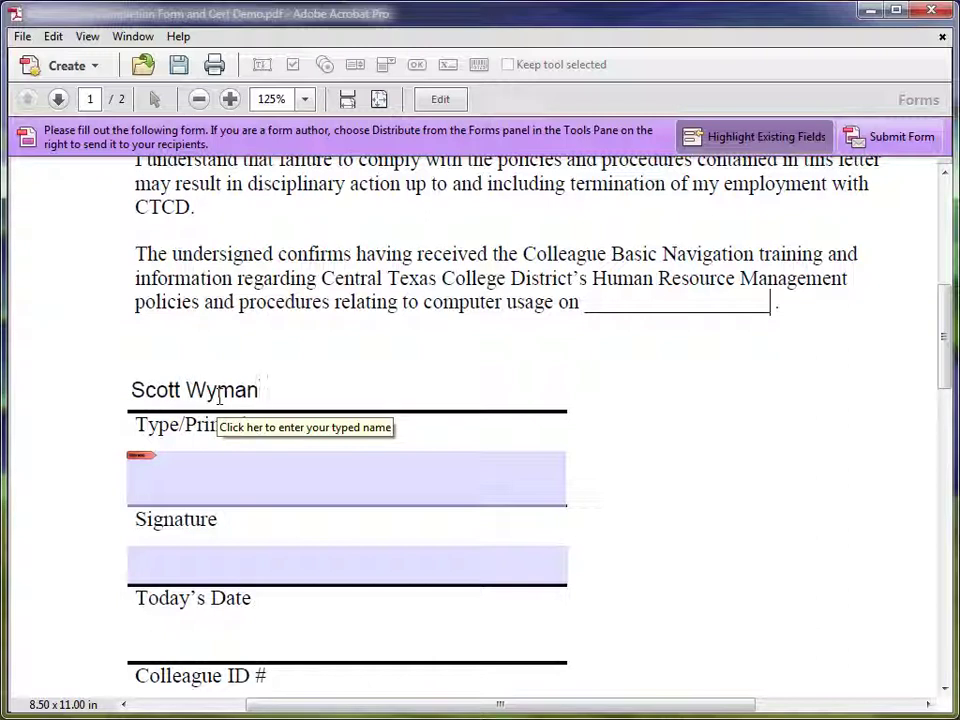
Type a test name into Typed Name, then tab to Current Date and enter 05/07/13
key(Tab)
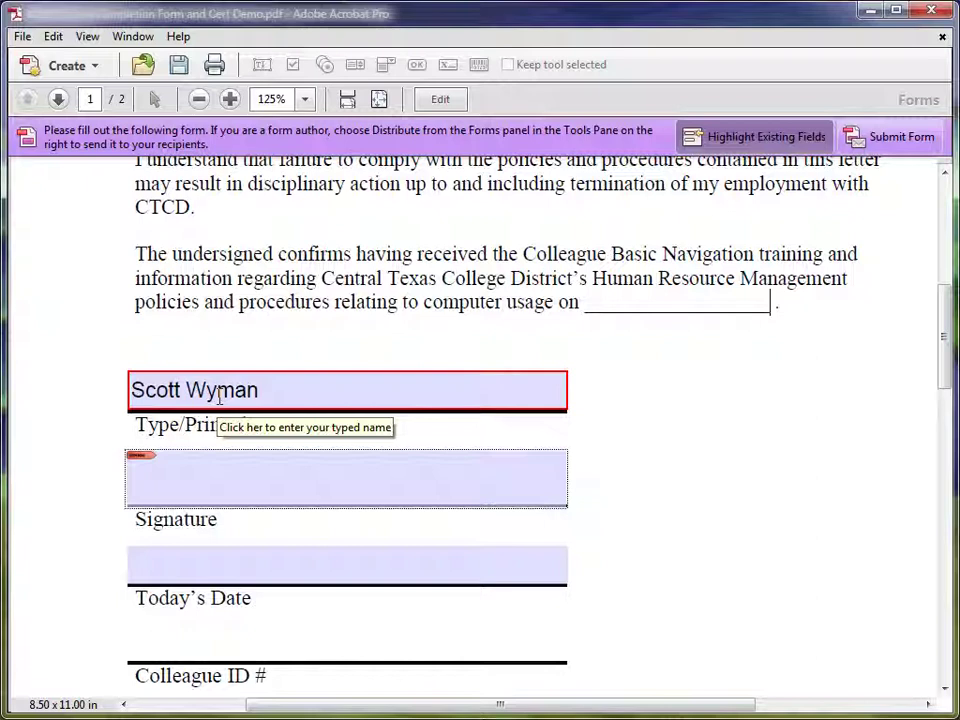
key(Tab)
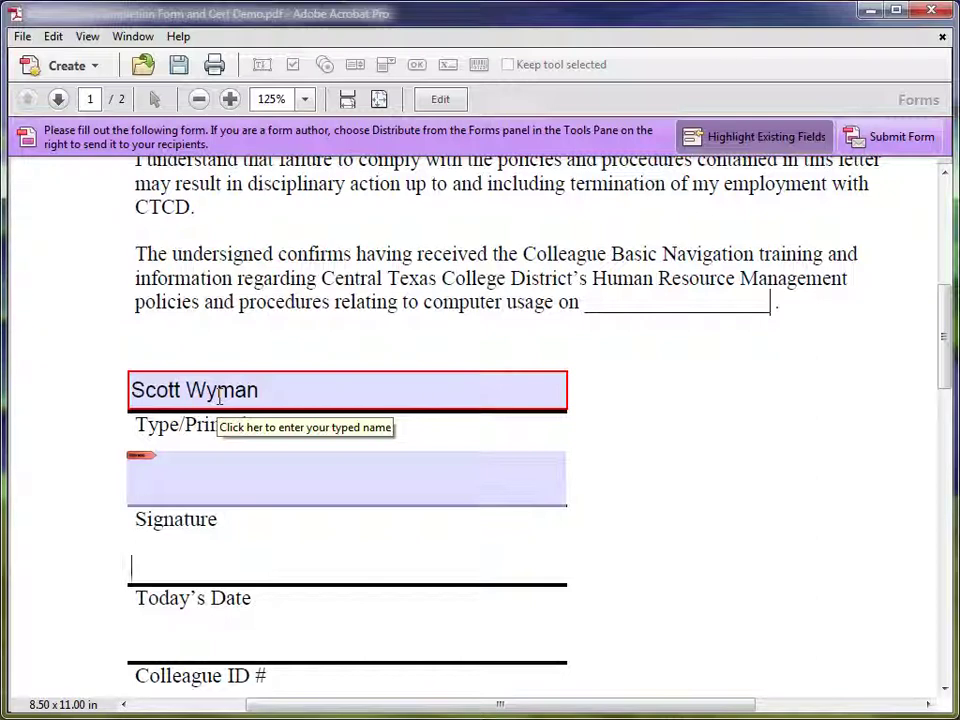
text(05/07/1)
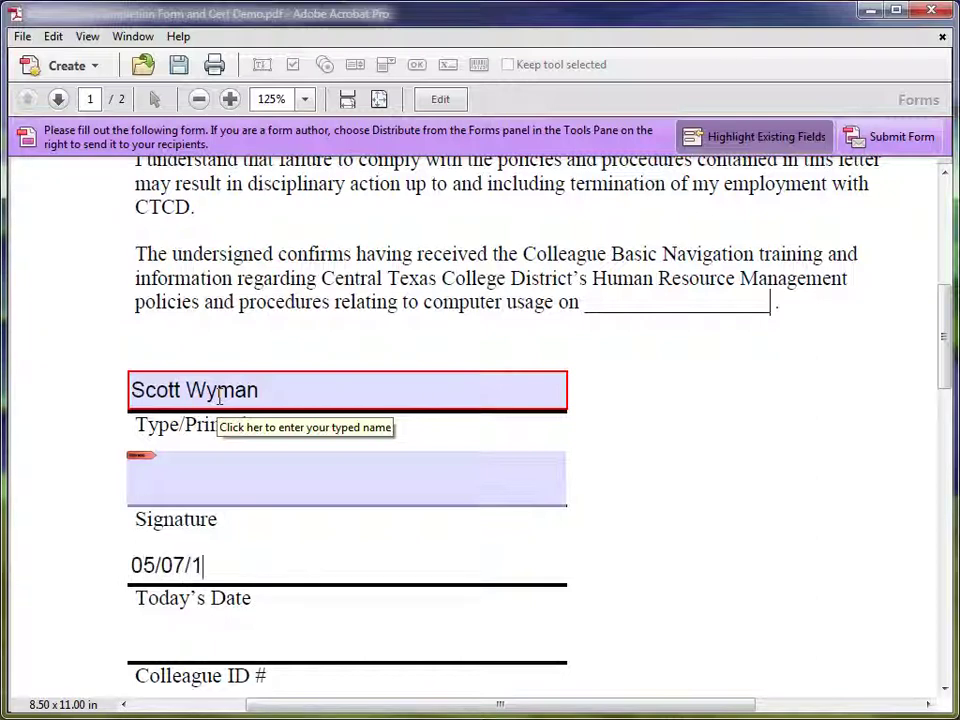
text(3)
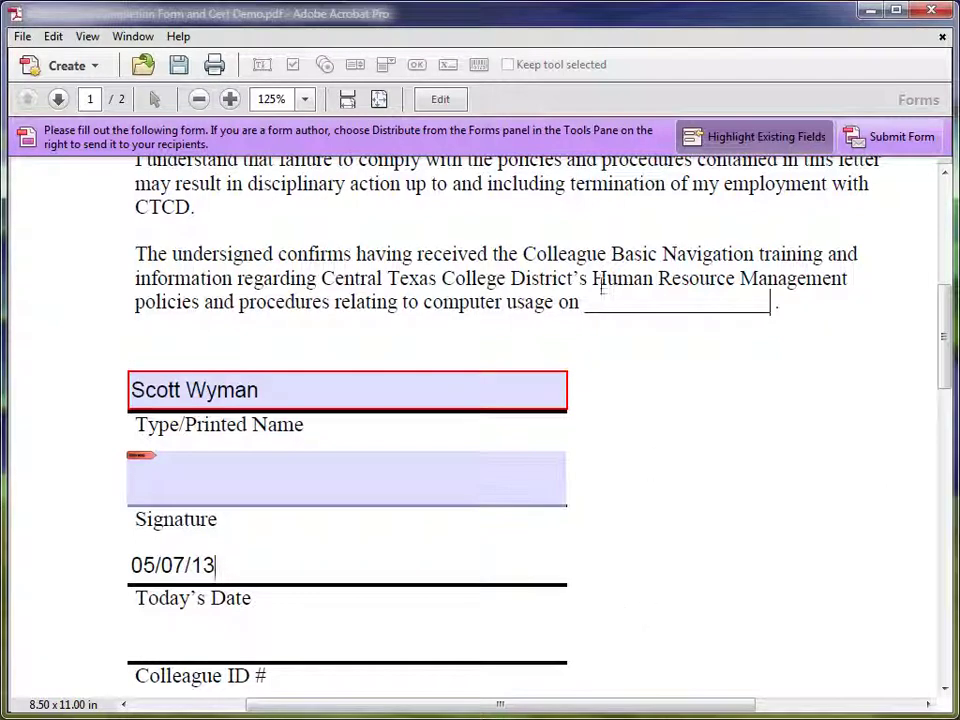
Return to form editing and select the Digital Signature, Typed Name and Current Date fields in turn
click(440, 99)
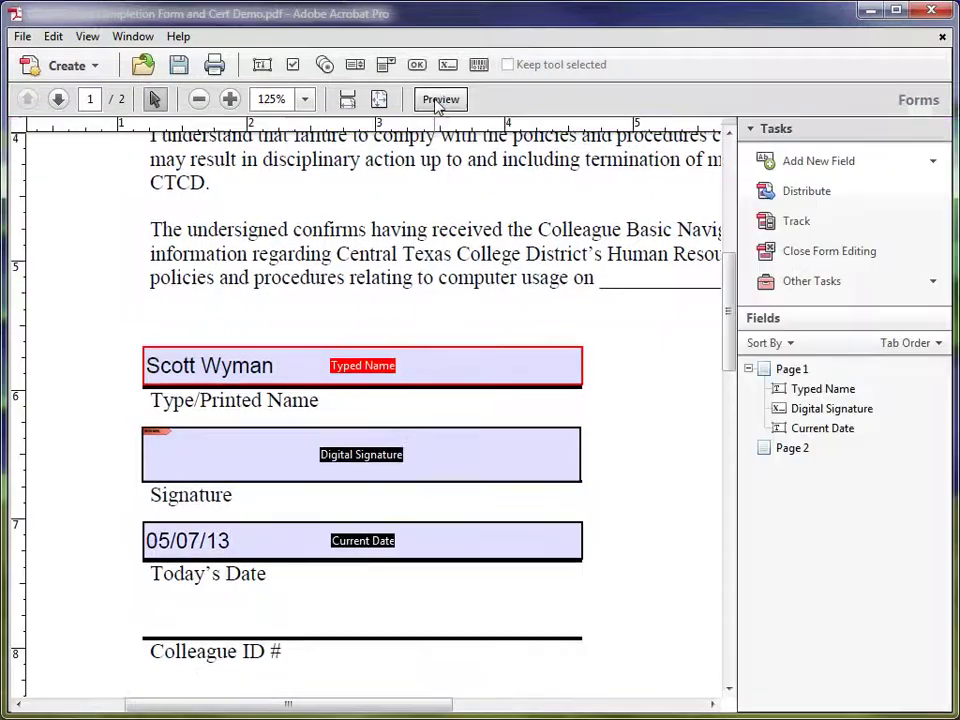
click(424, 437)
click(204, 365)
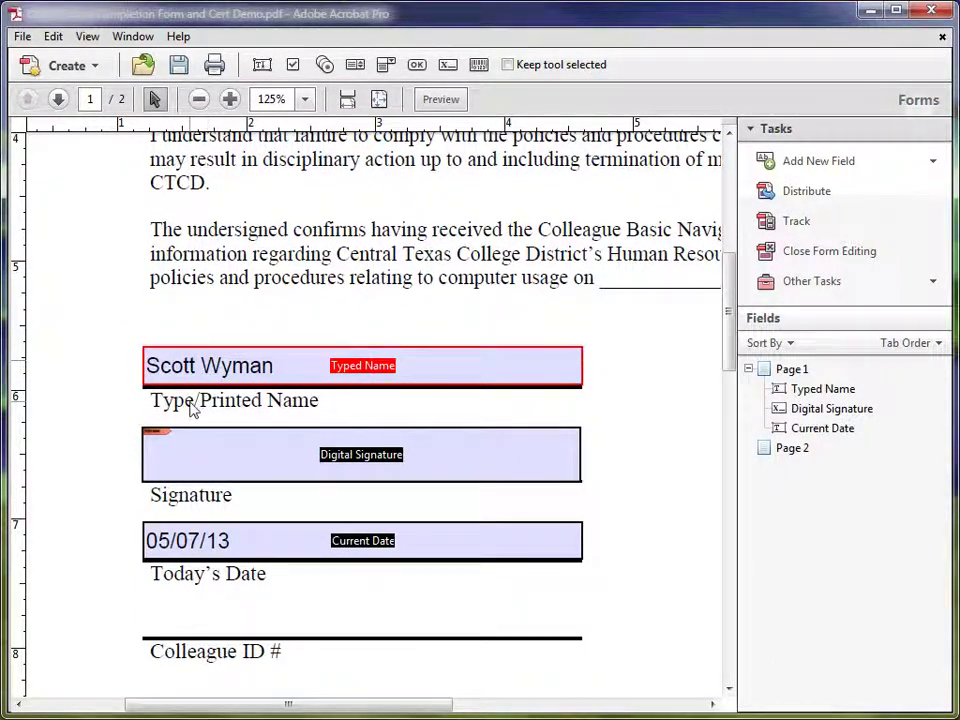
click(195, 540)
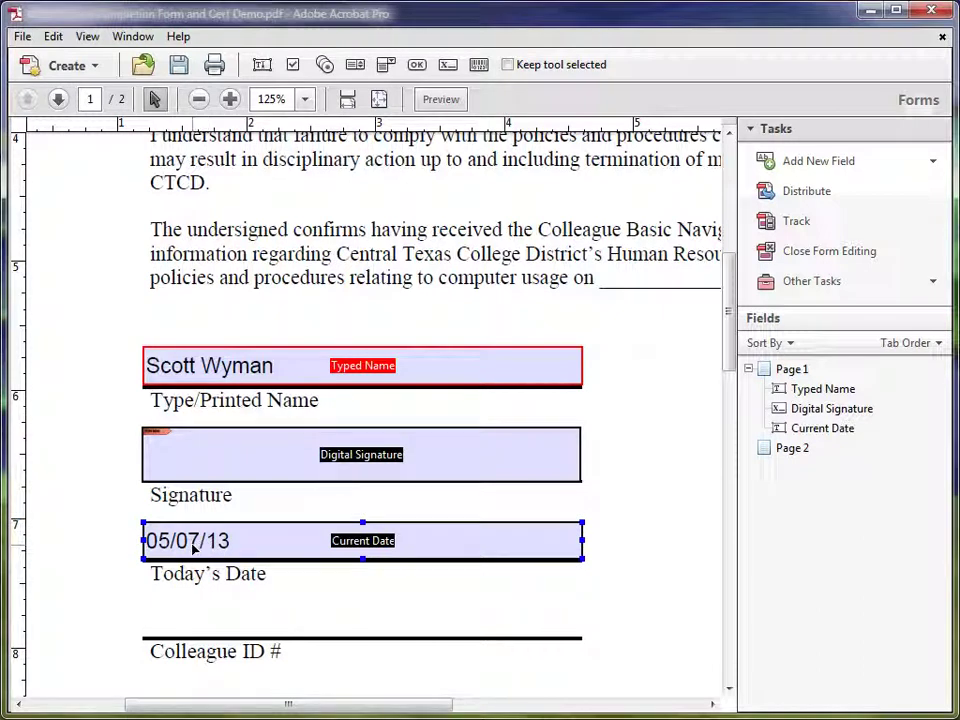
click(243, 378)
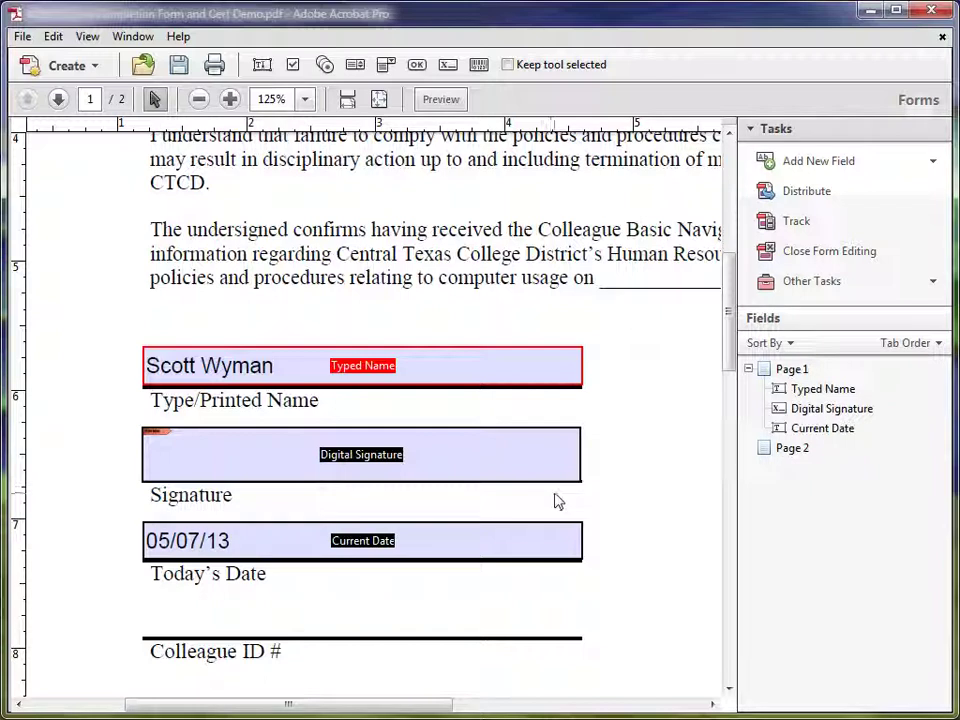
drag(371, 709, 433, 715)
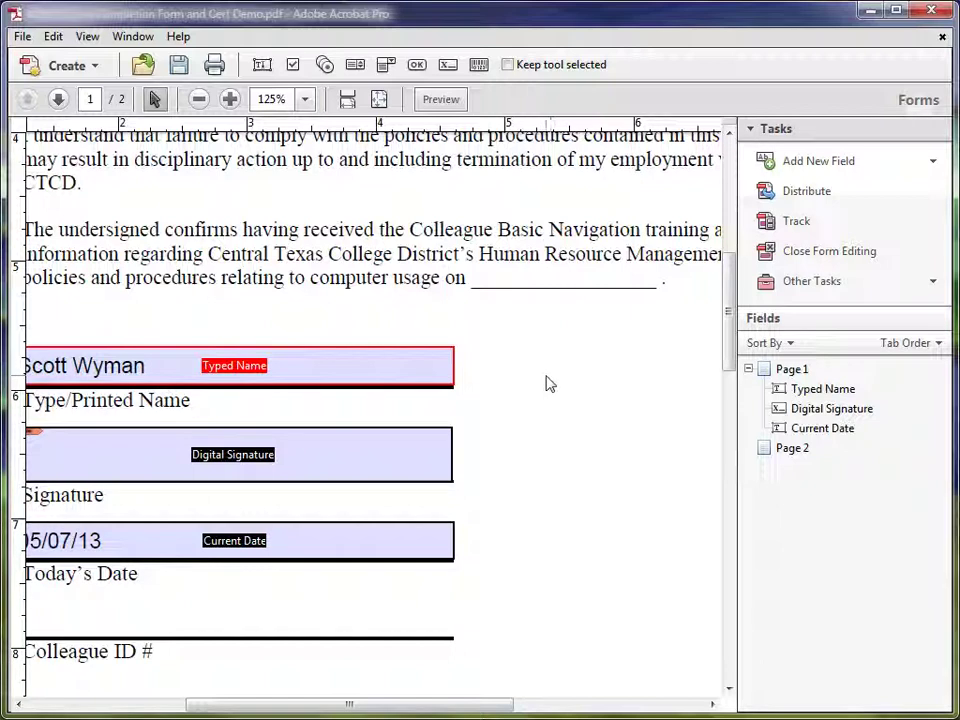
click(332, 377)
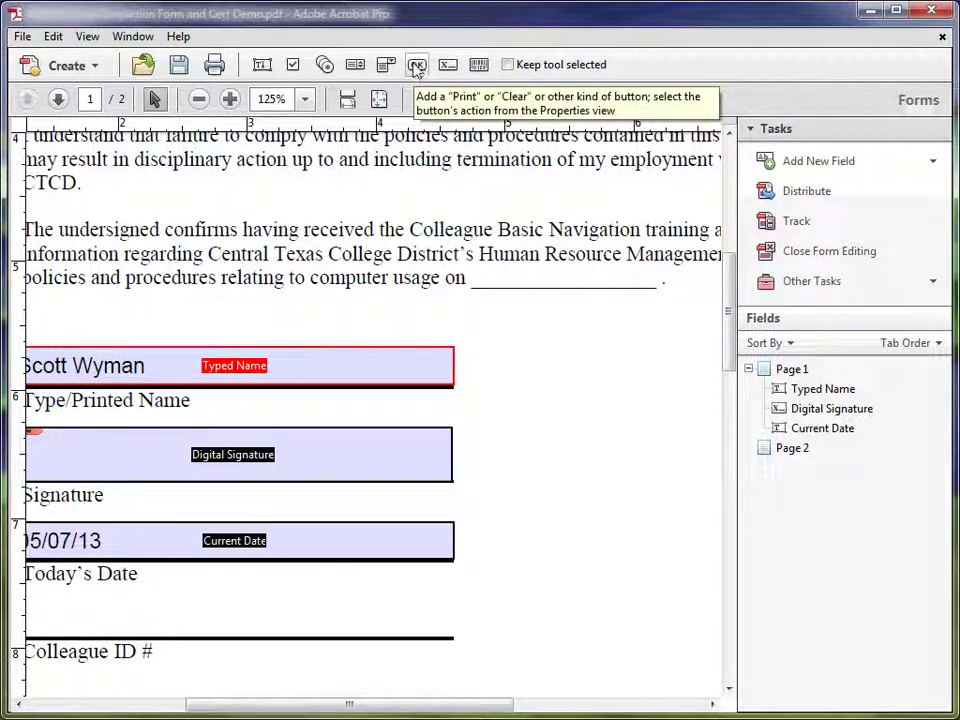
Place a new button field beside the form fields and name it Reset Form
click(417, 66)
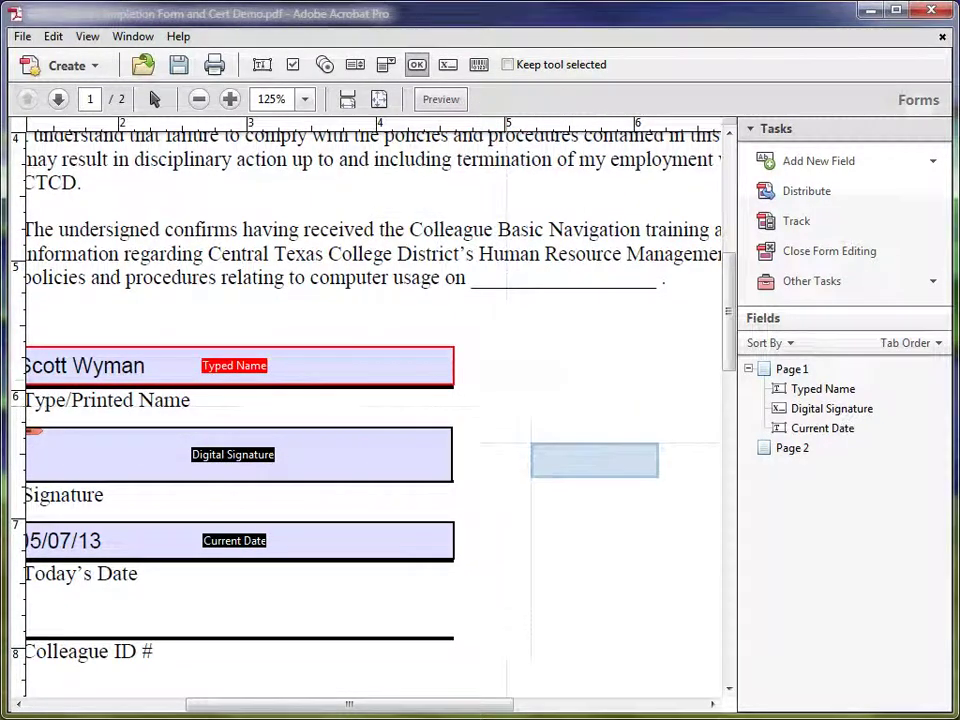
click(610, 381)
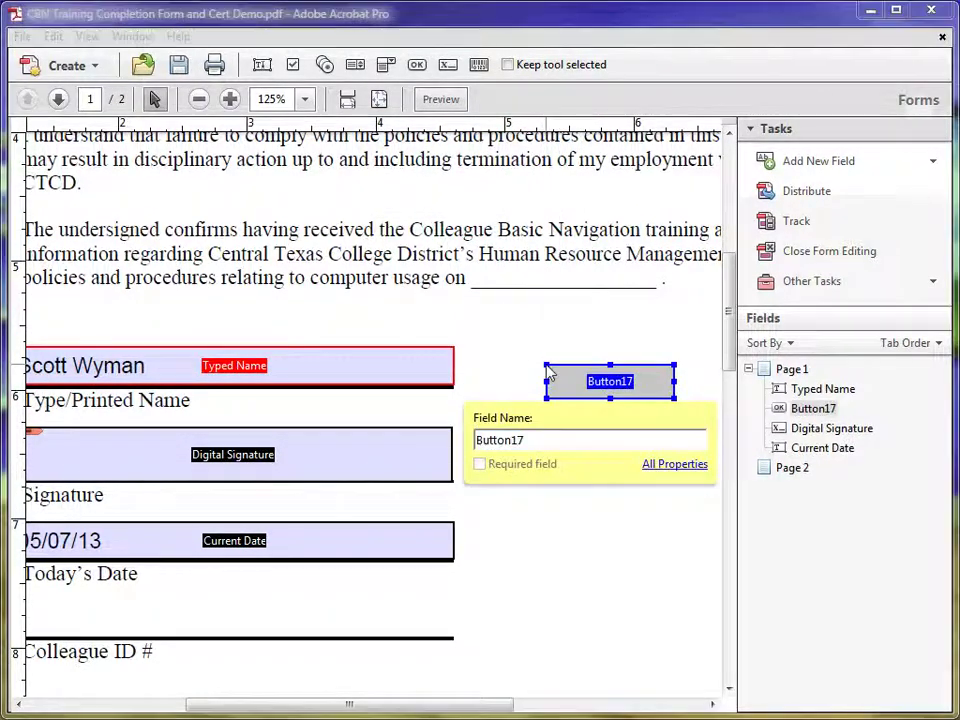
double_click(508, 440)
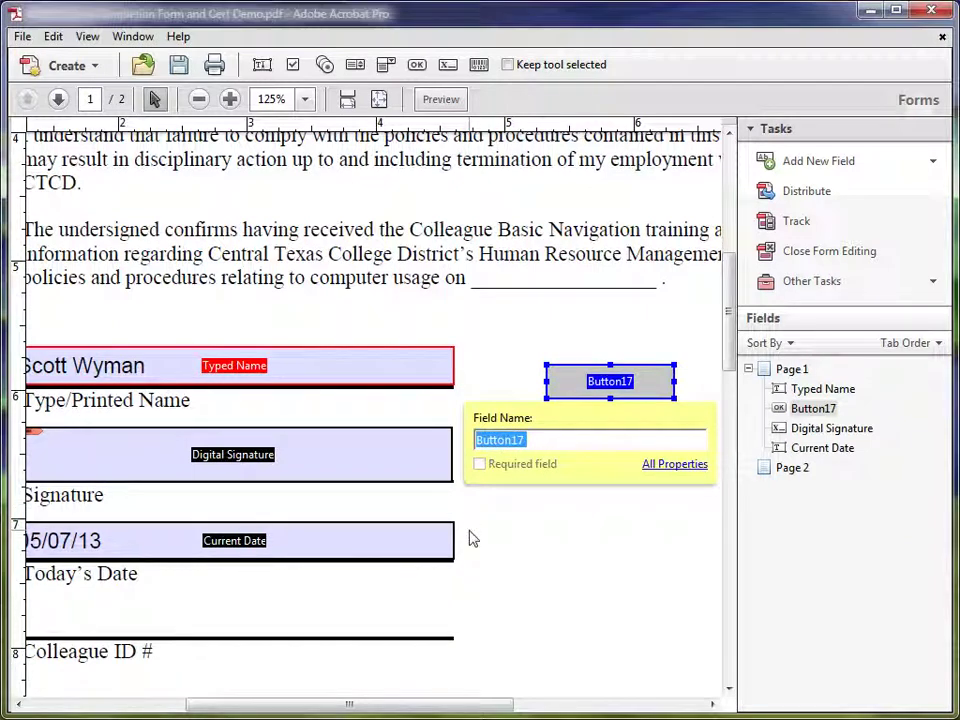
text(Reset Form)
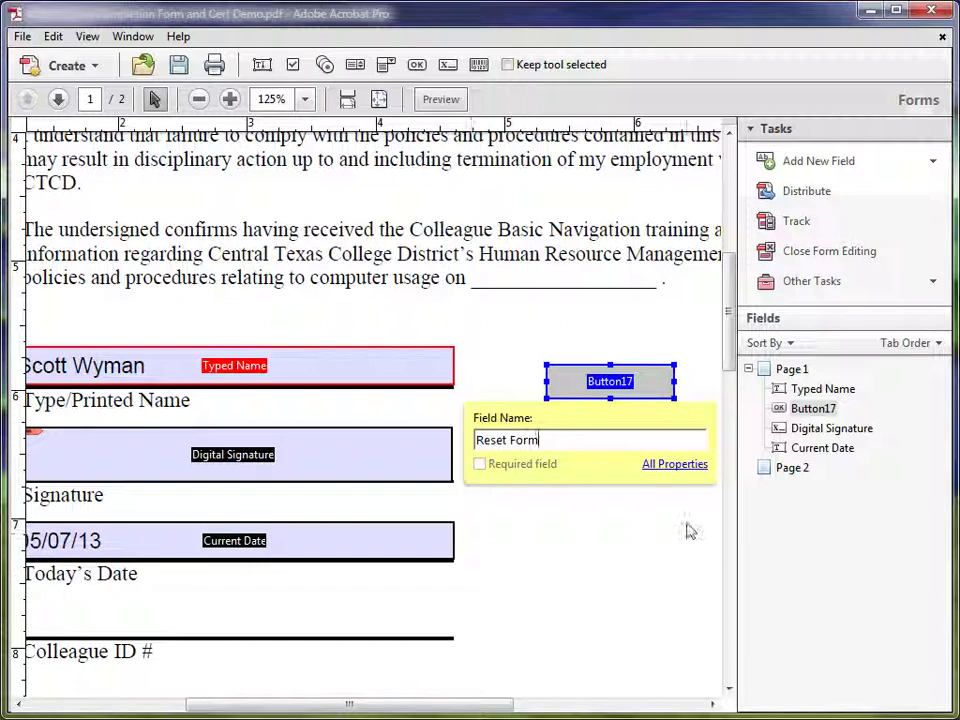
Give the button the tooltip 'Click here to clear all form firelds' and make it visible but non-printing
click(658, 466)
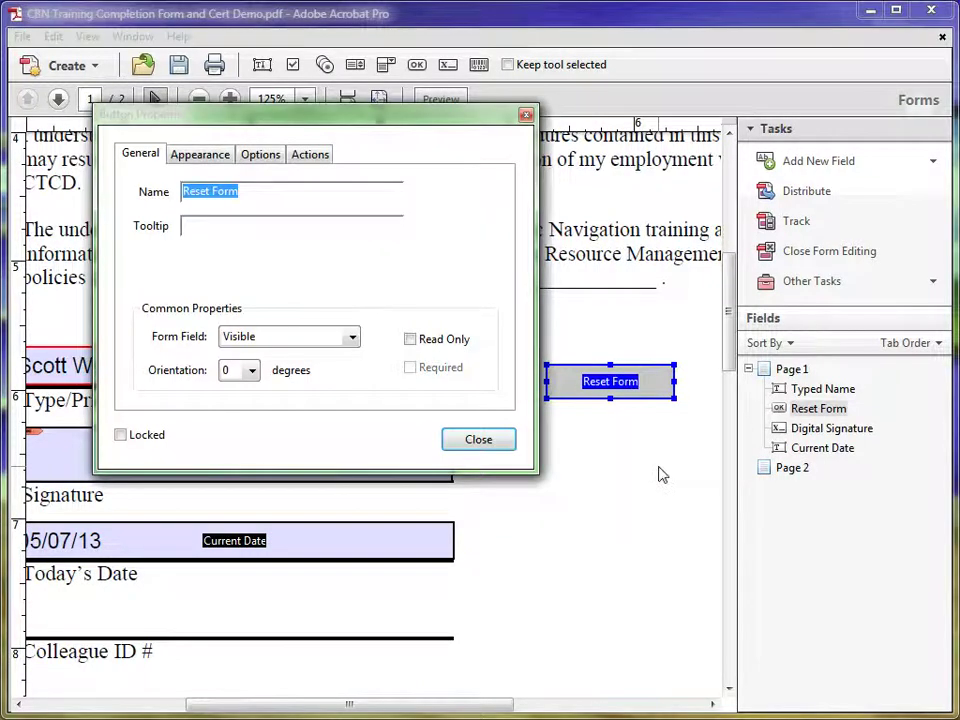
click(205, 227)
text(Cl)
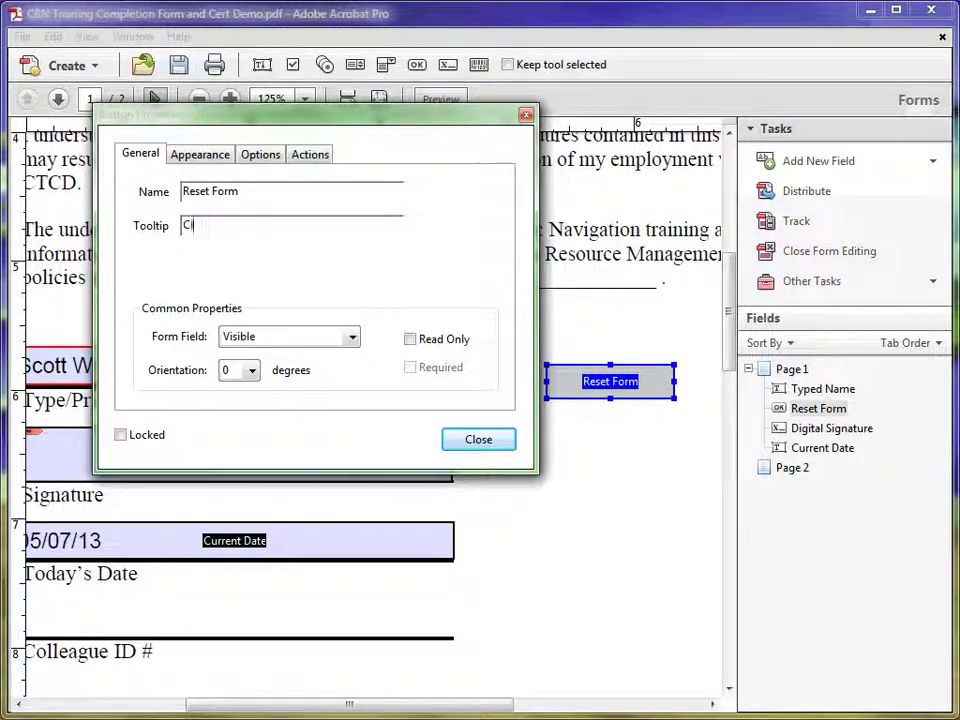
text(ick here to)
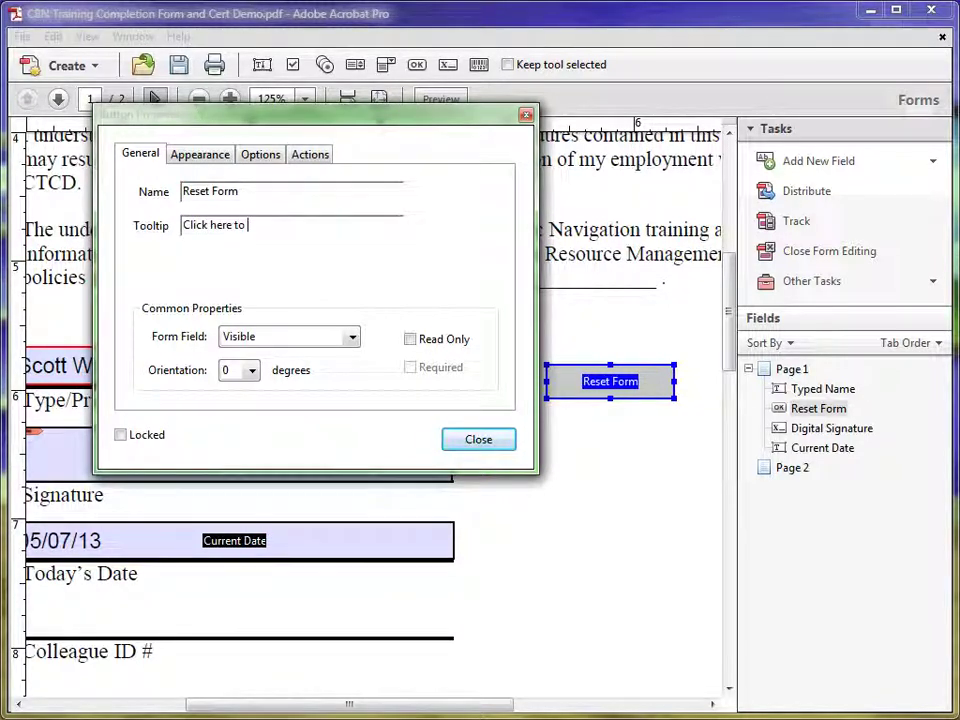
text( clear all form firelds)
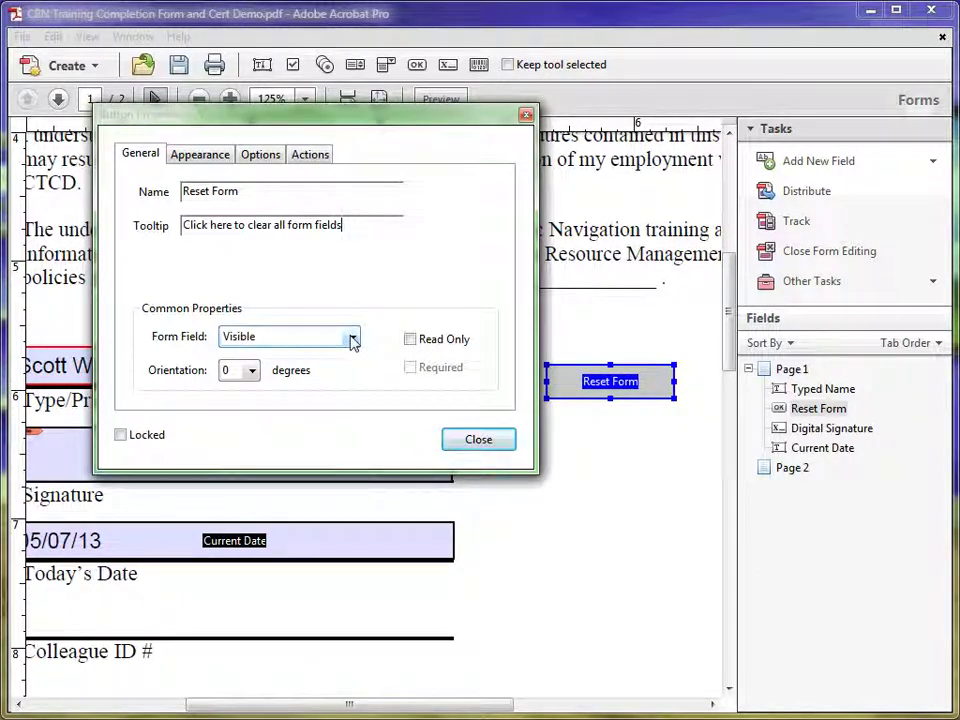
click(352, 341)
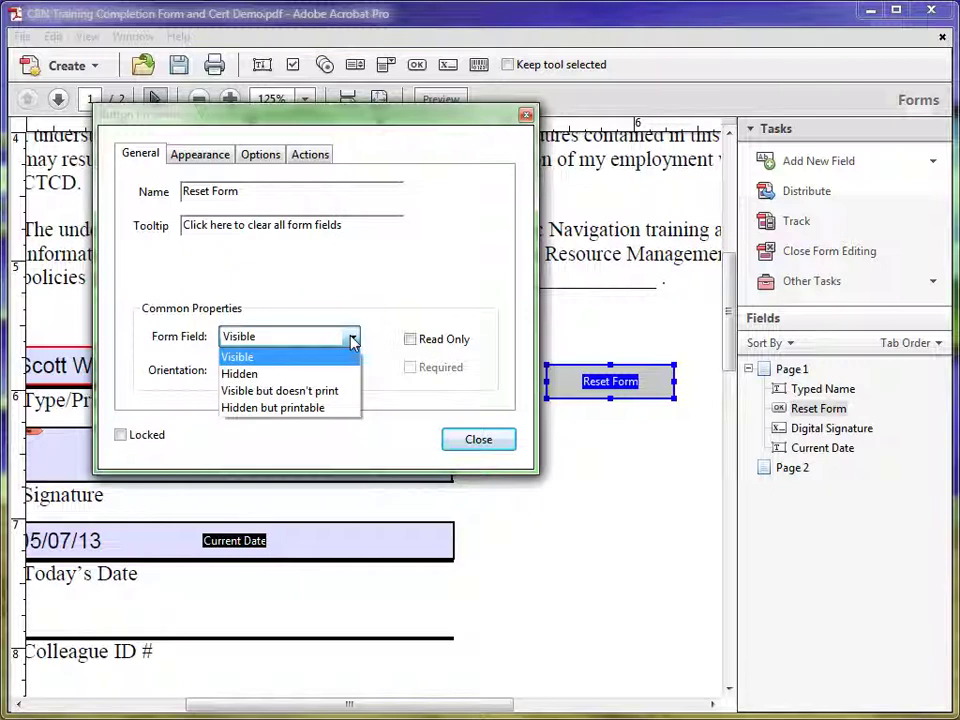
click(293, 398)
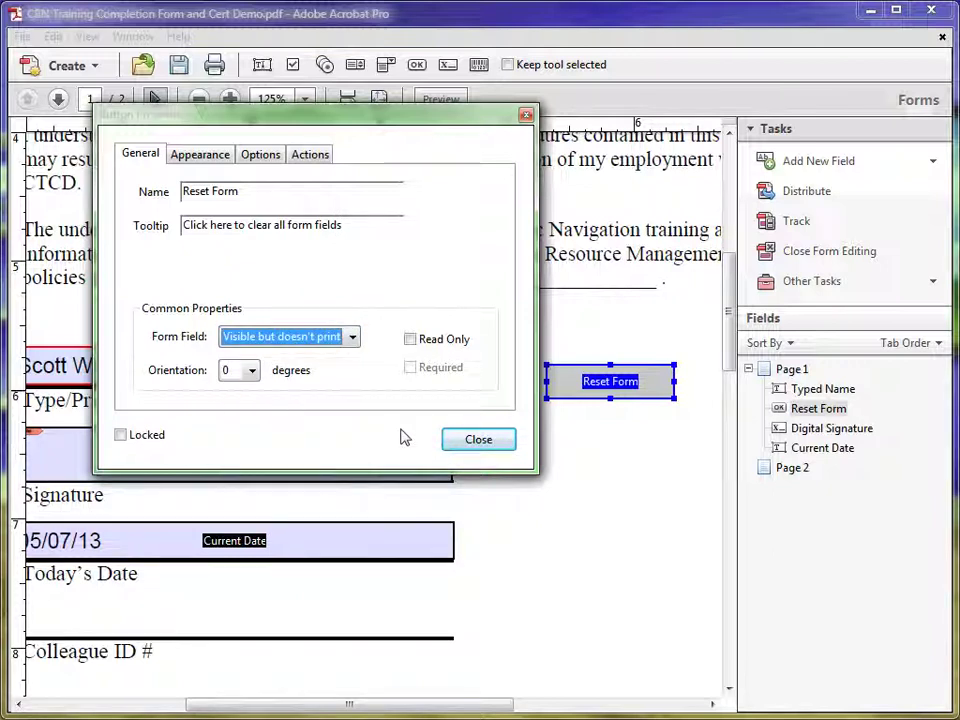
Type RESET FORM as the Reset Form button's label on the Options tab
click(257, 157)
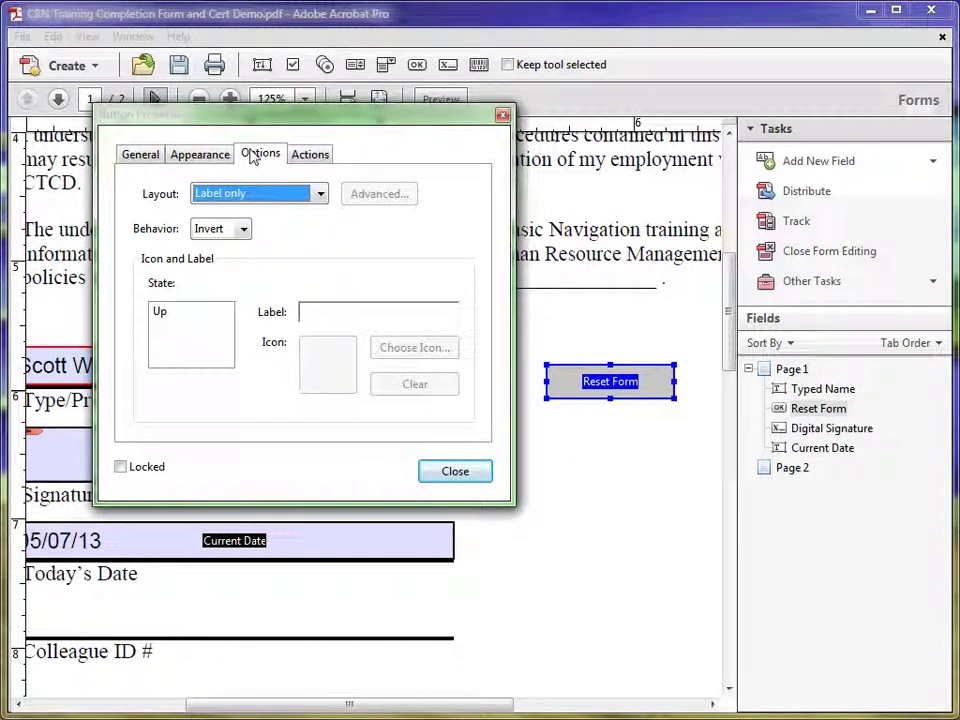
click(308, 314)
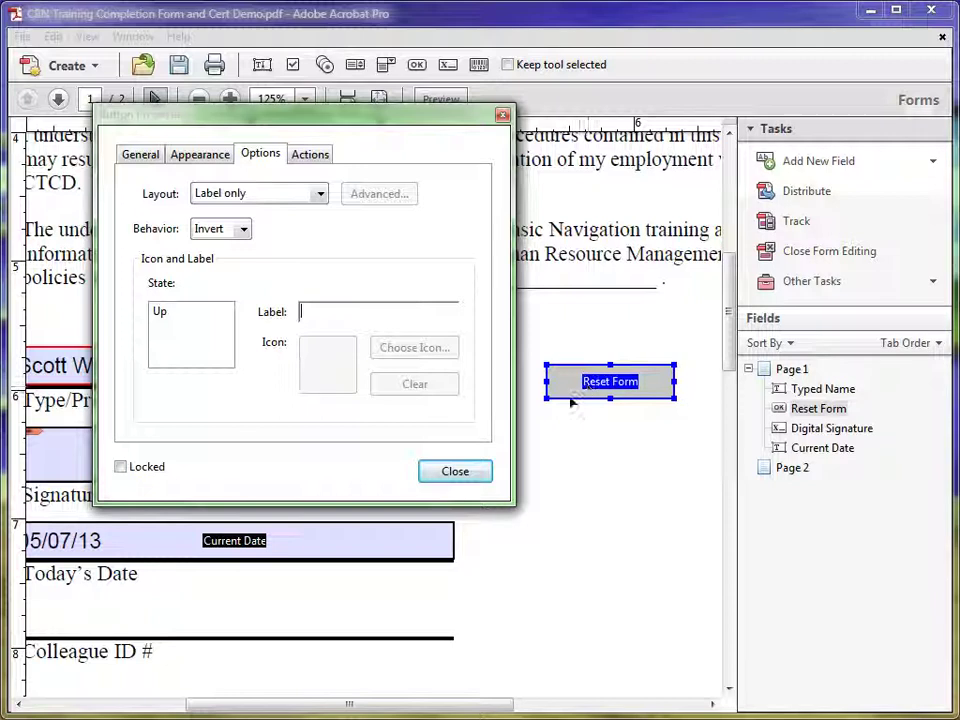
shift+click(210, 542)
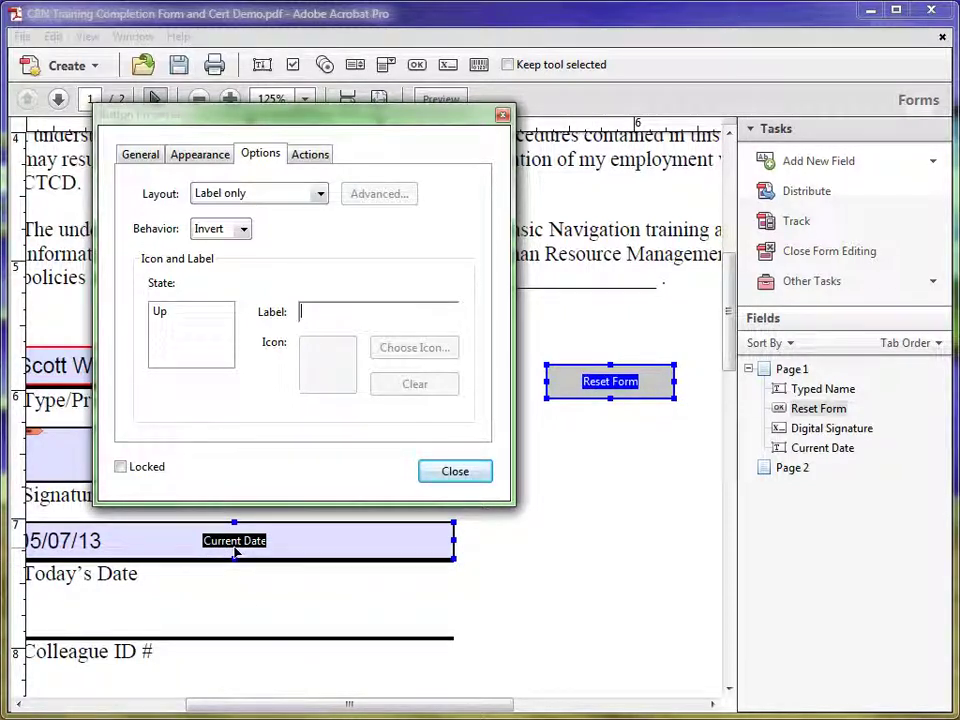
shift+click(230, 550)
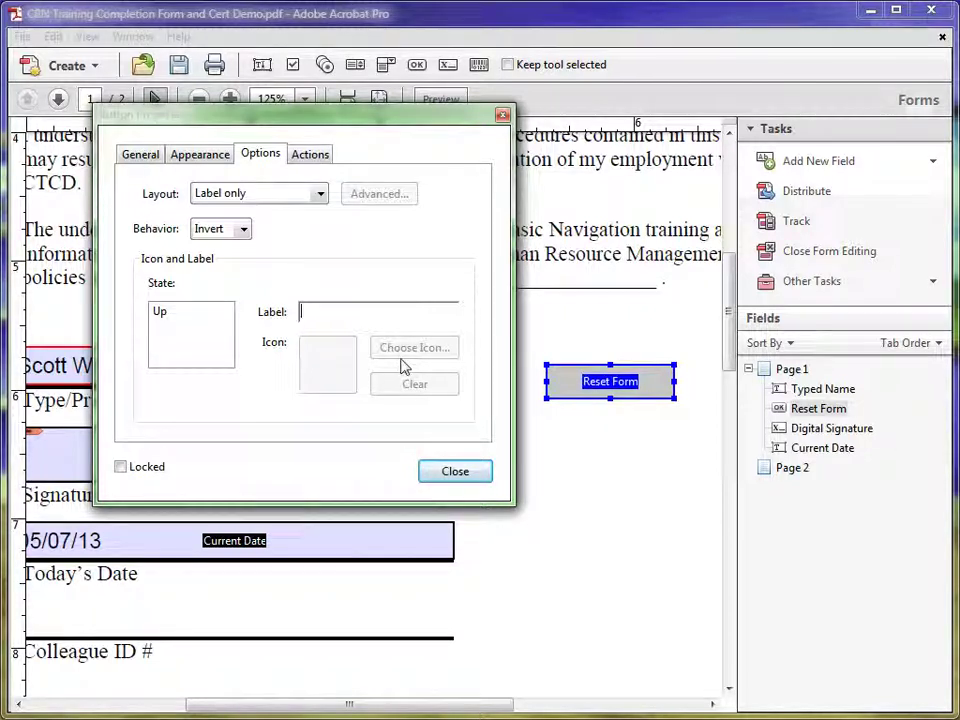
text(T FORM)
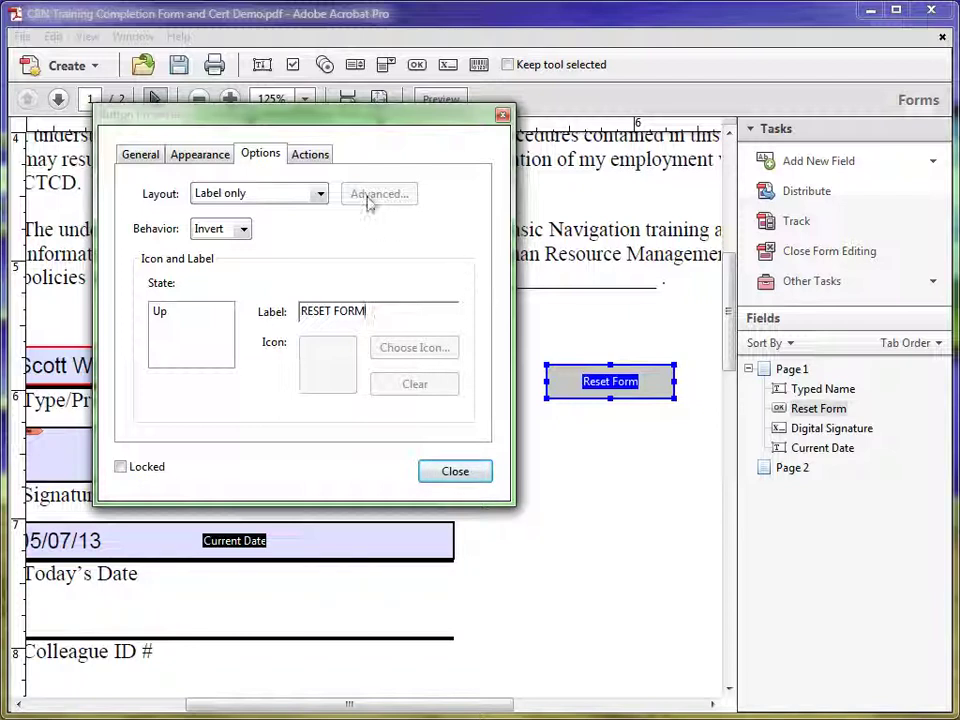
On the Actions tab, keep the Mouse Up trigger and choose 'Reset a form' as the action
click(306, 157)
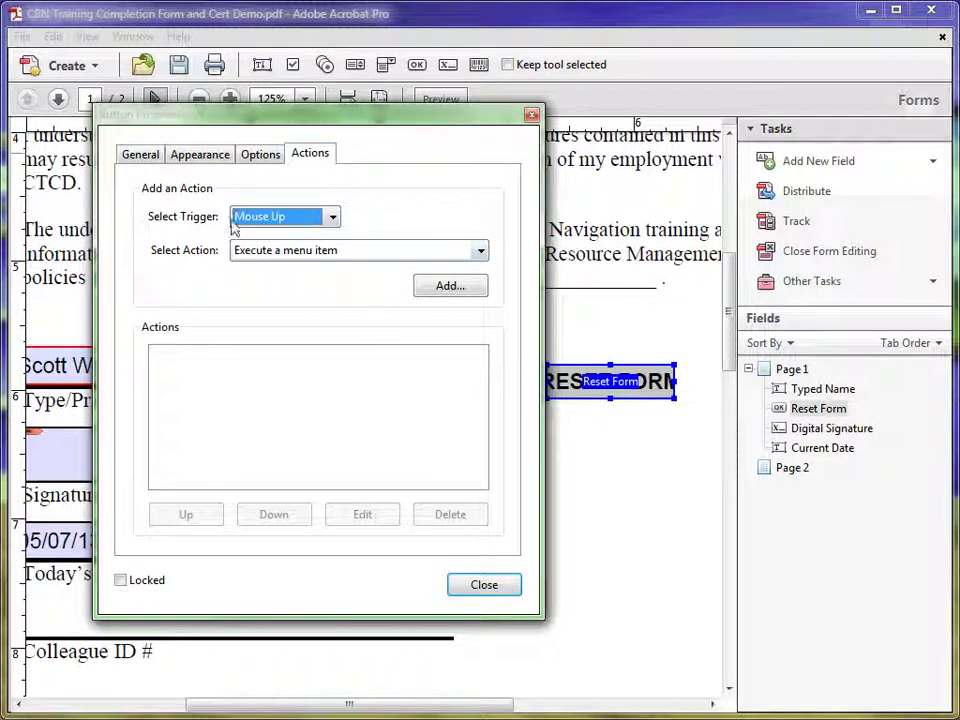
click(332, 218)
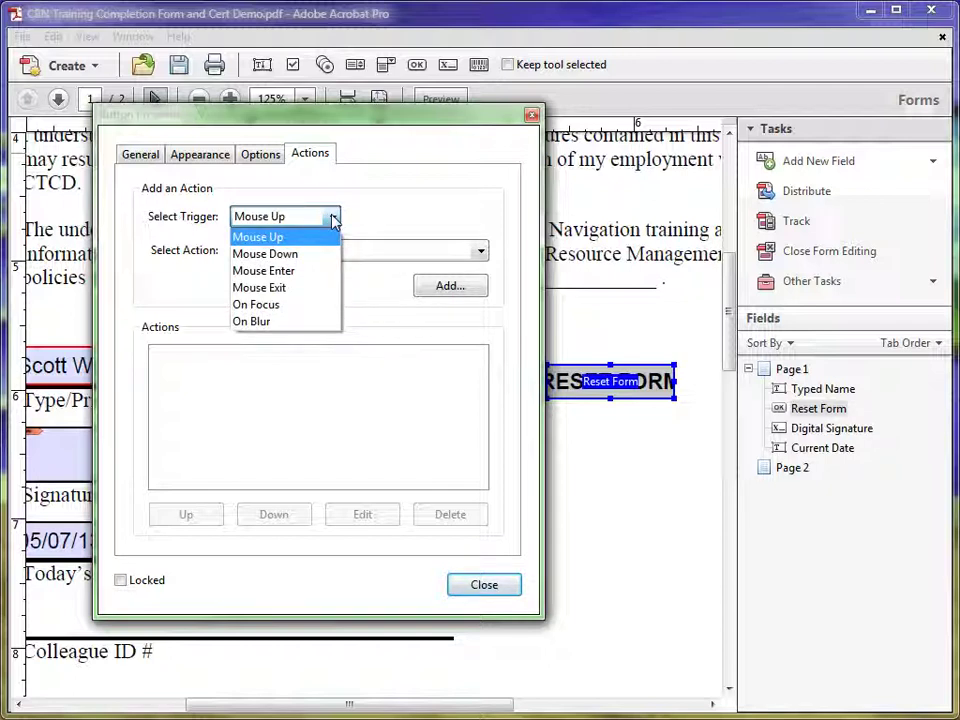
click(333, 220)
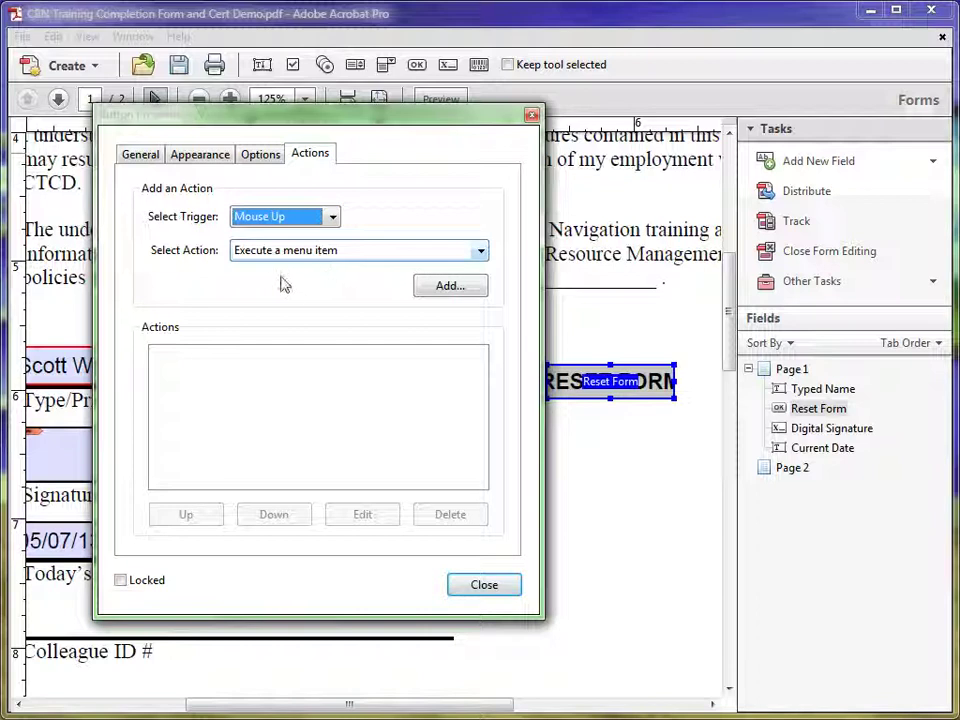
click(480, 253)
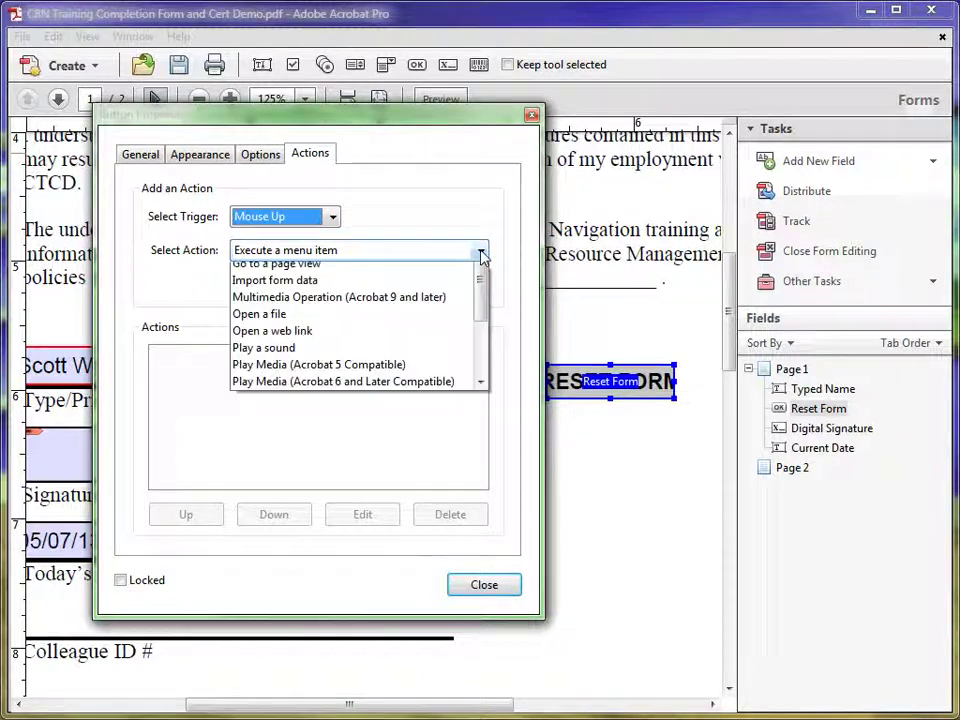
drag(481, 300, 479, 368)
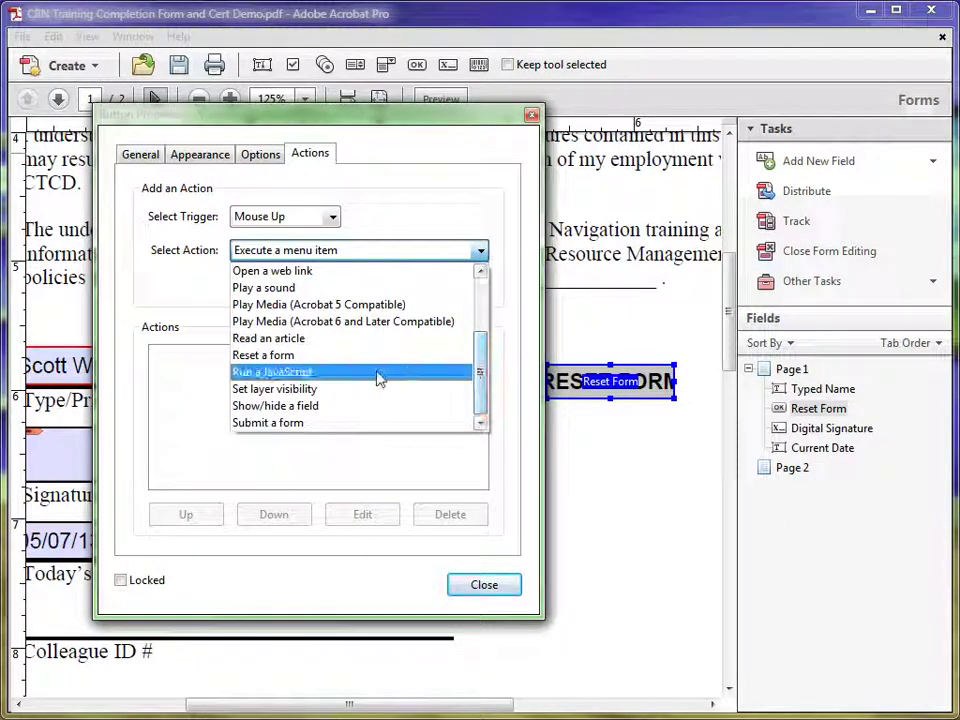
click(278, 357)
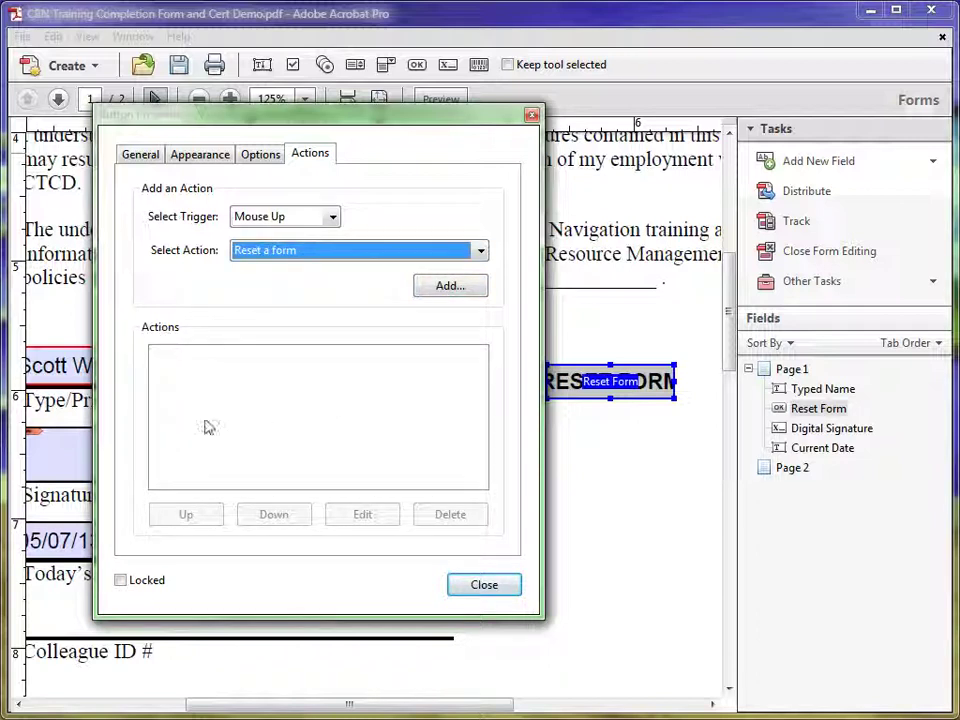
Add the reset action covering Current Date, Digital Signature and Typed Name, then close the button properties
click(447, 285)
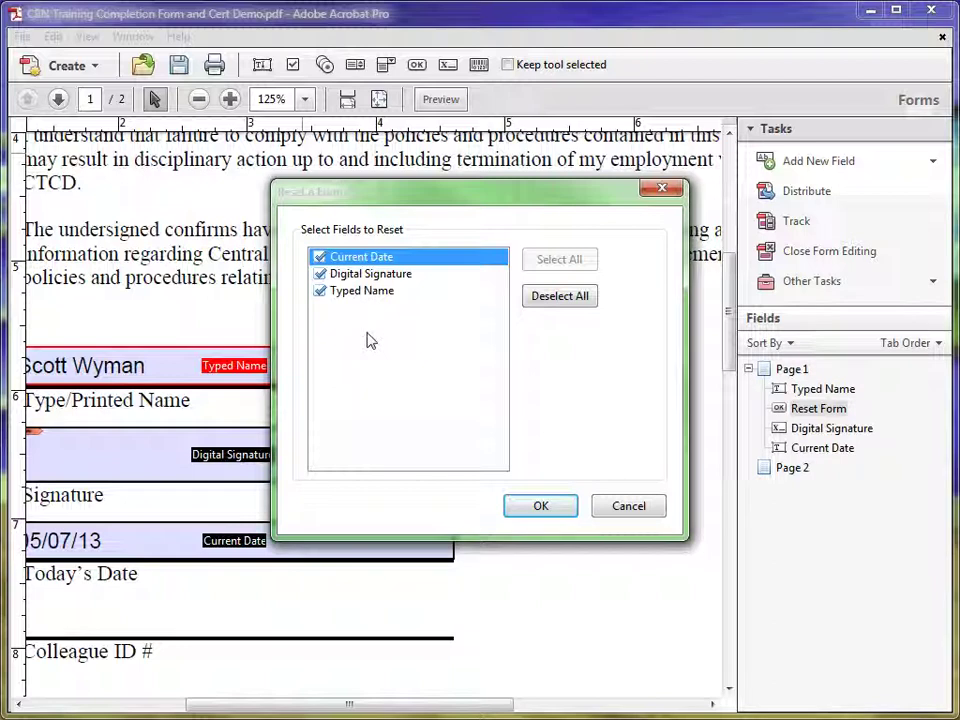
click(319, 291)
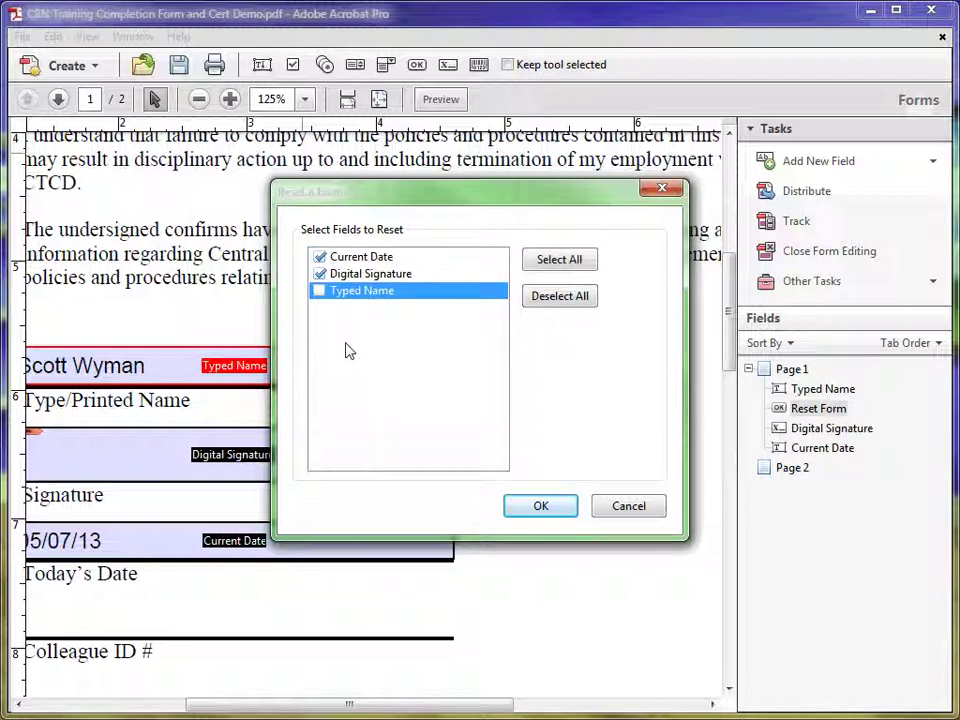
click(319, 291)
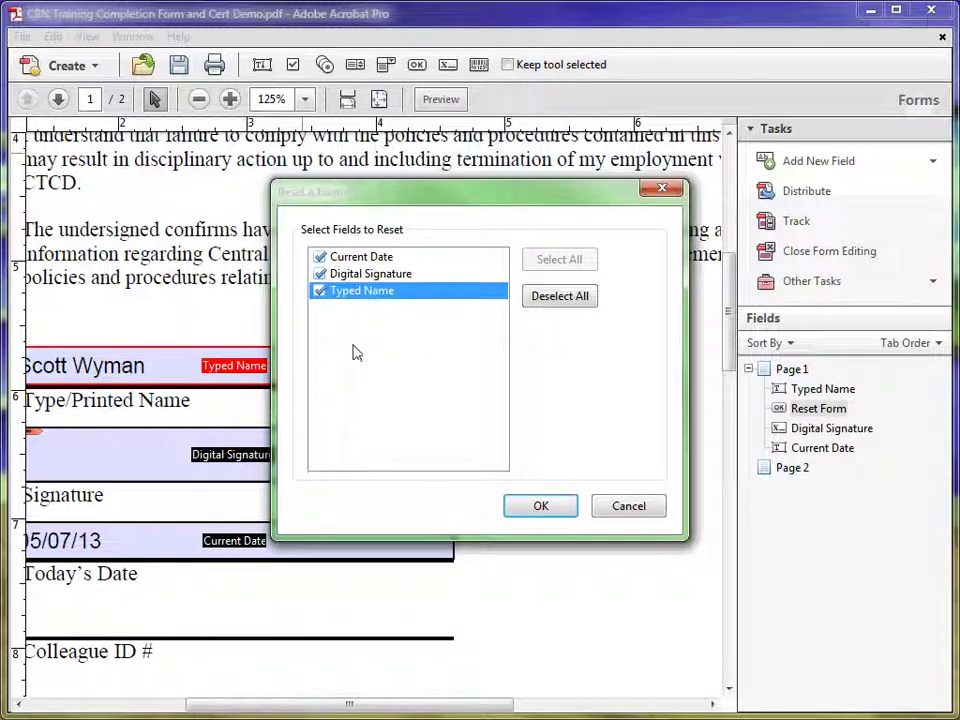
click(518, 509)
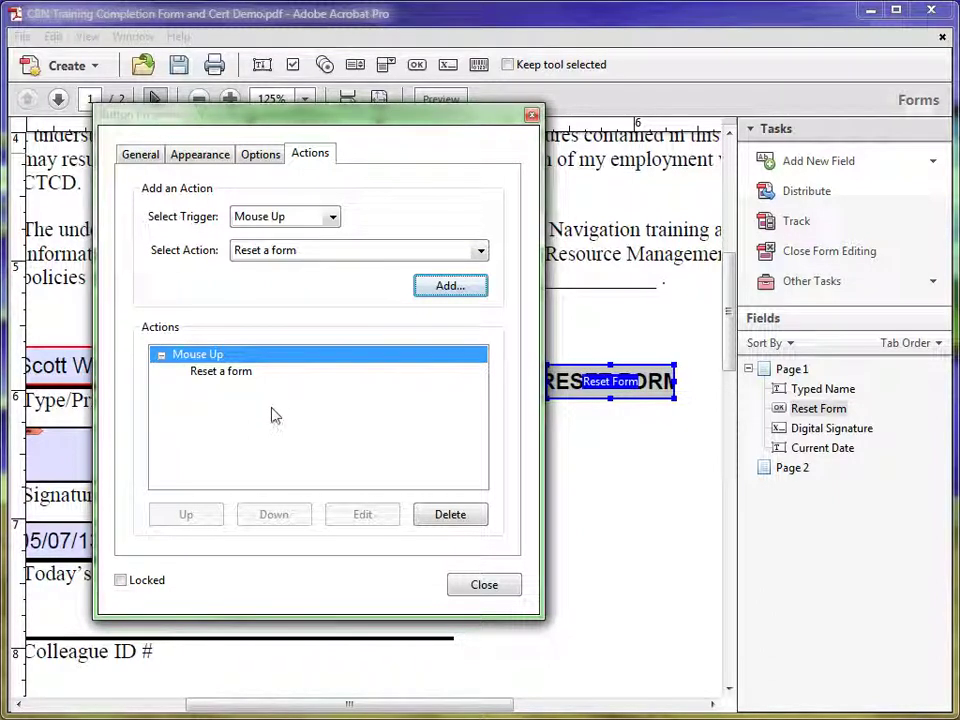
click(482, 586)
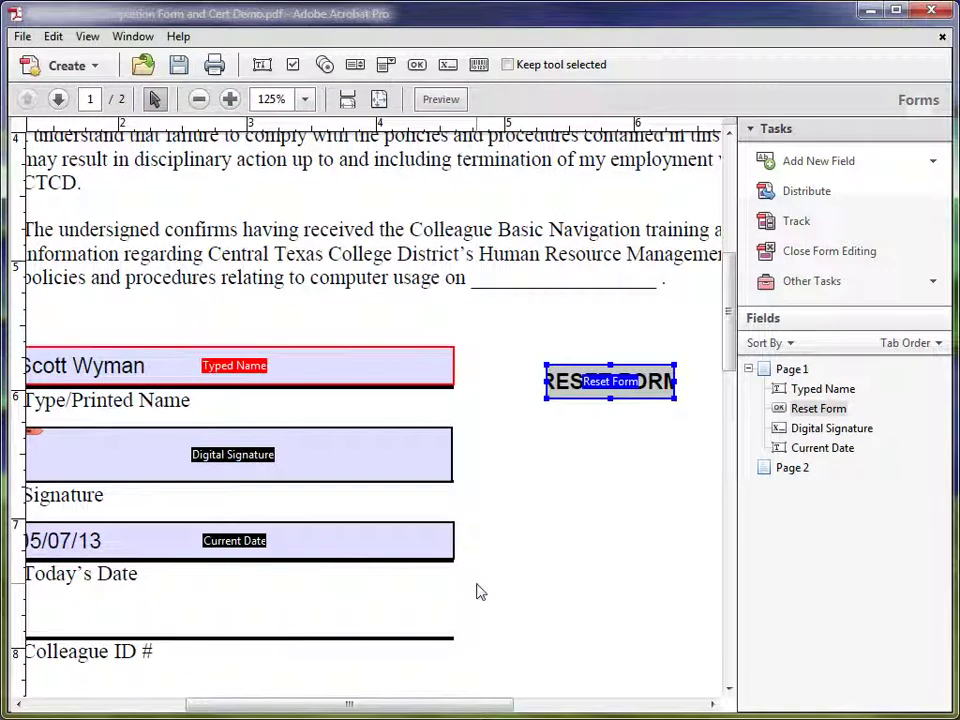
Switch to Preview and back into form-editing mode with the RESET FORM button on the page
drag(439, 707, 398, 706)
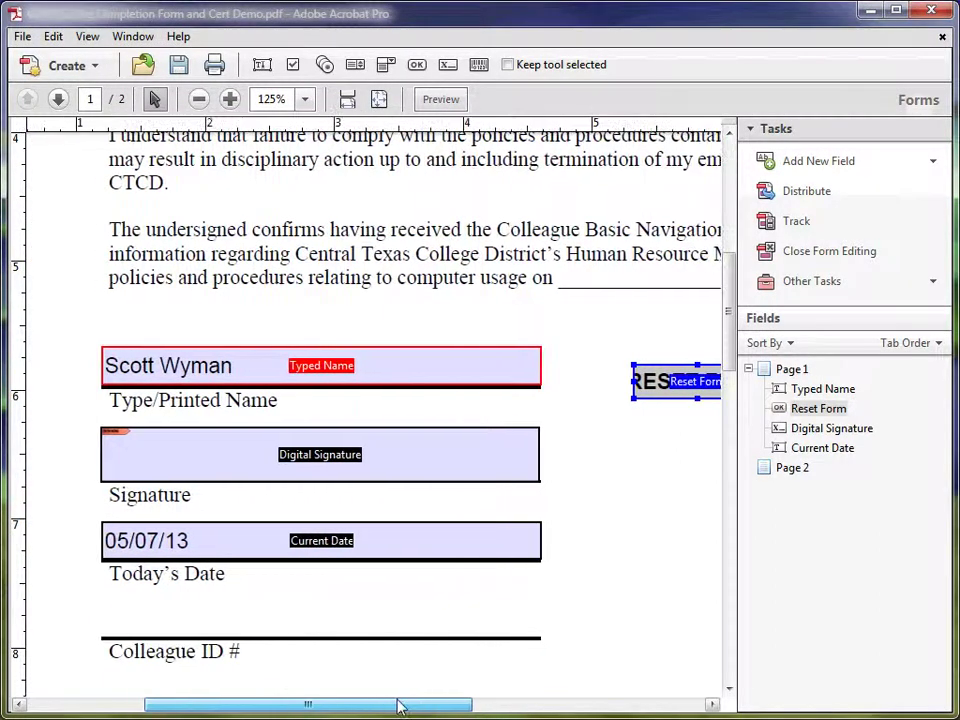
click(440, 100)
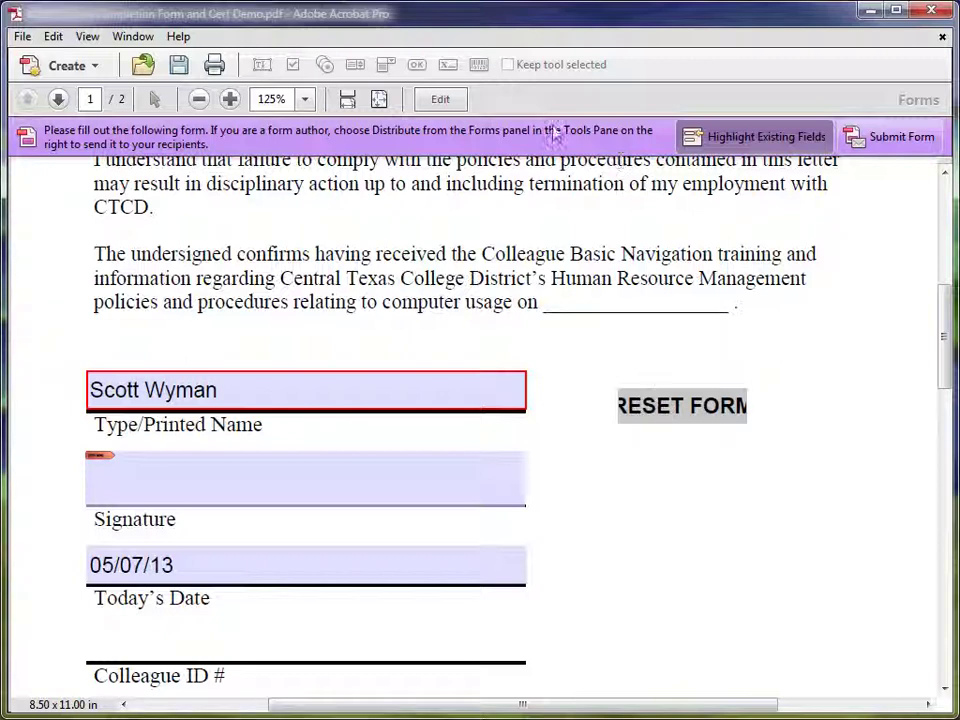
click(441, 99)
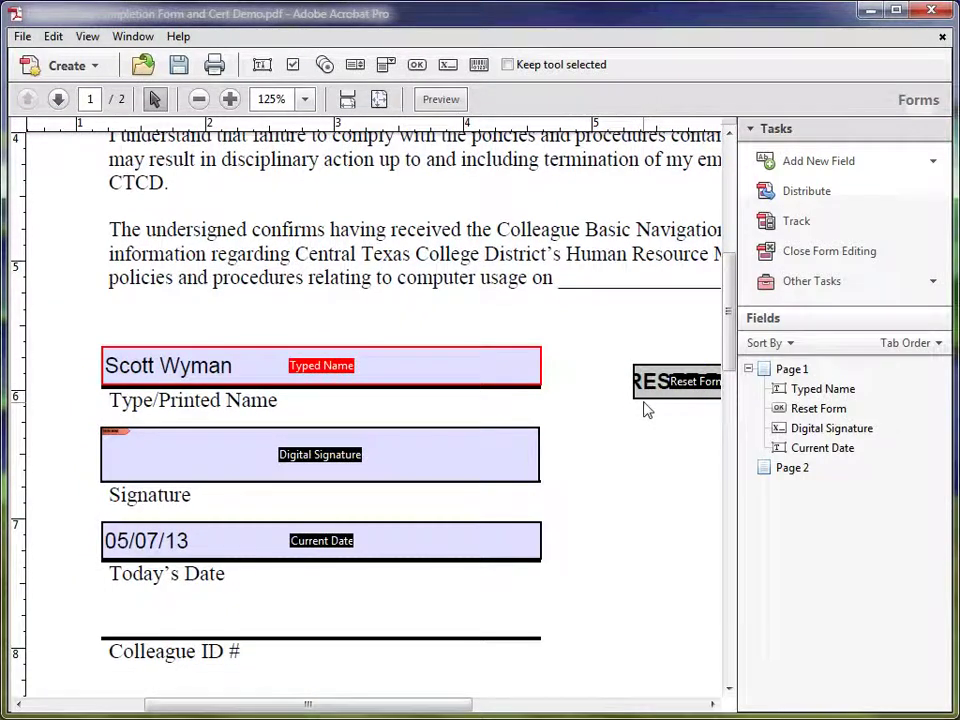
Set the RESET FORM button's label font size to Auto in its Appearance properties
right_click(655, 382)
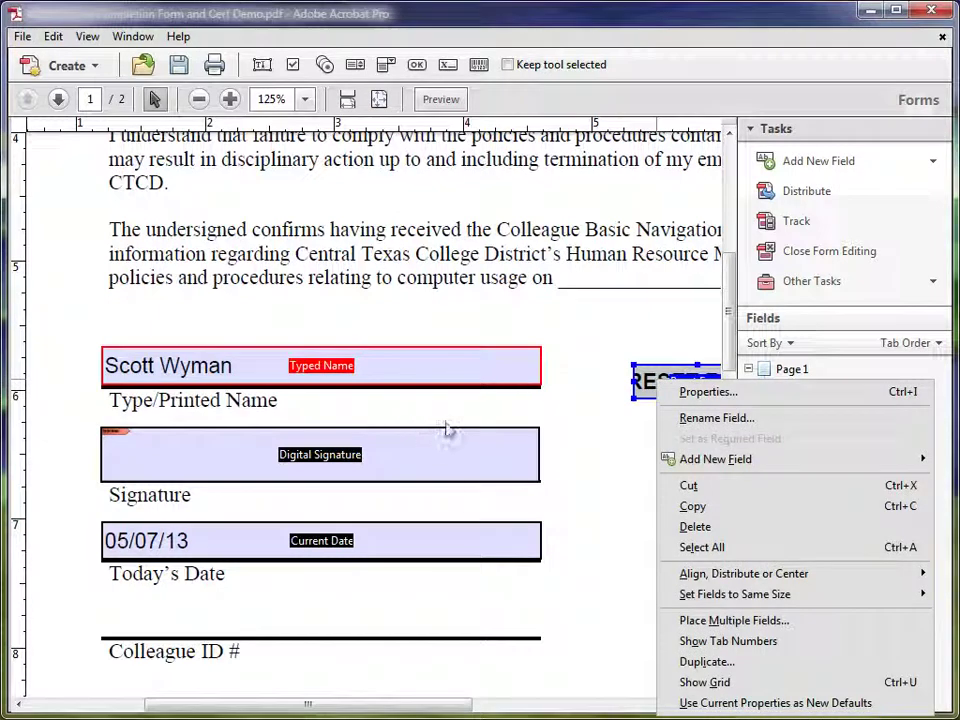
click(708, 392)
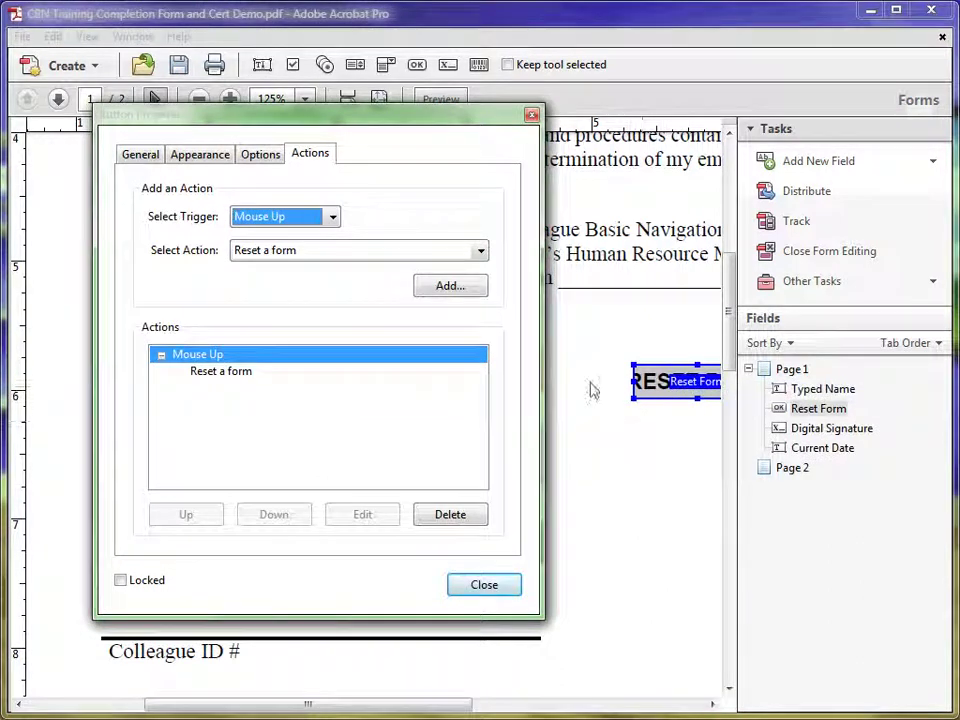
click(200, 158)
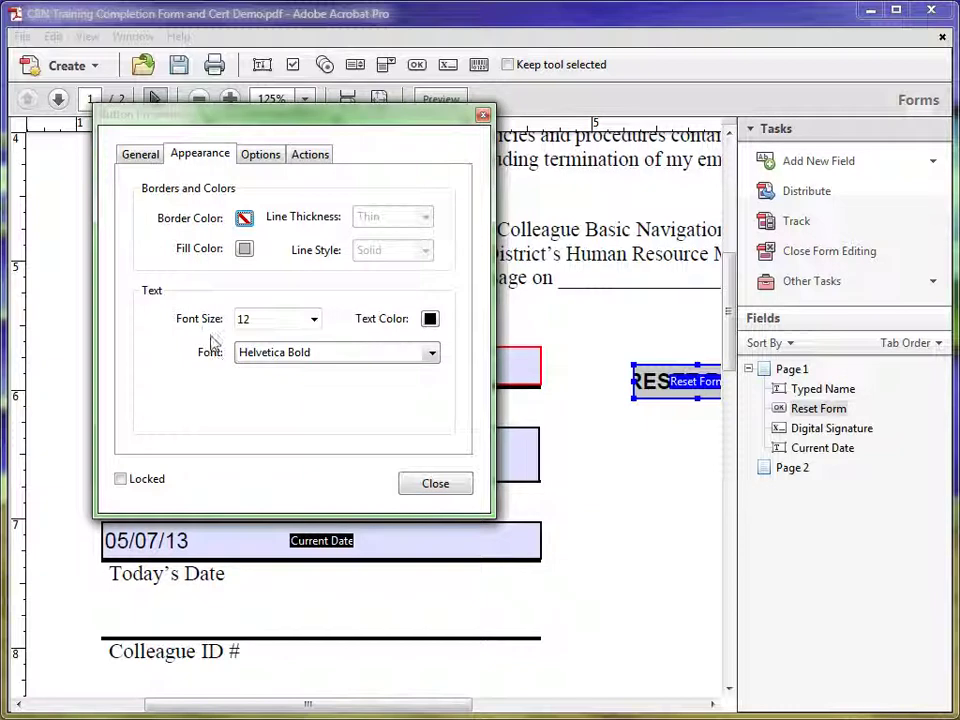
click(314, 320)
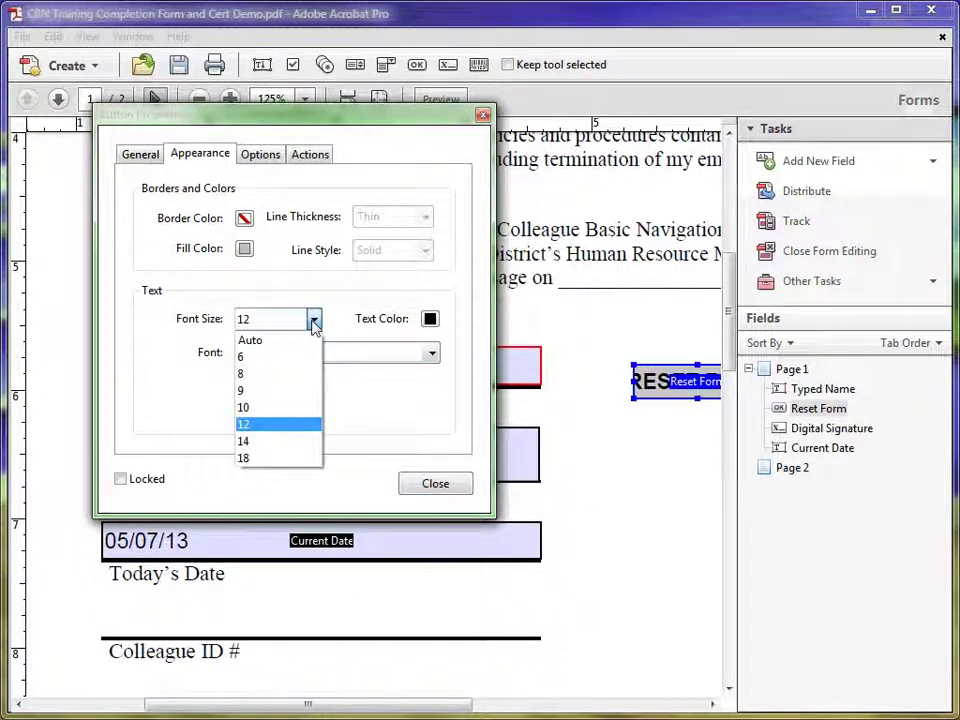
click(270, 339)
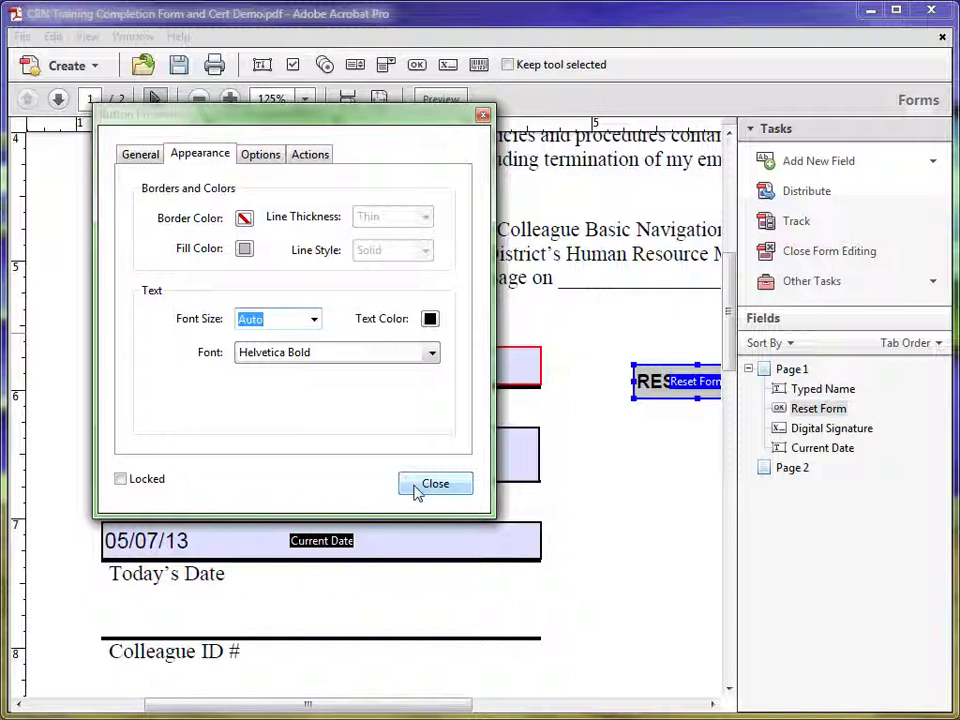
click(416, 490)
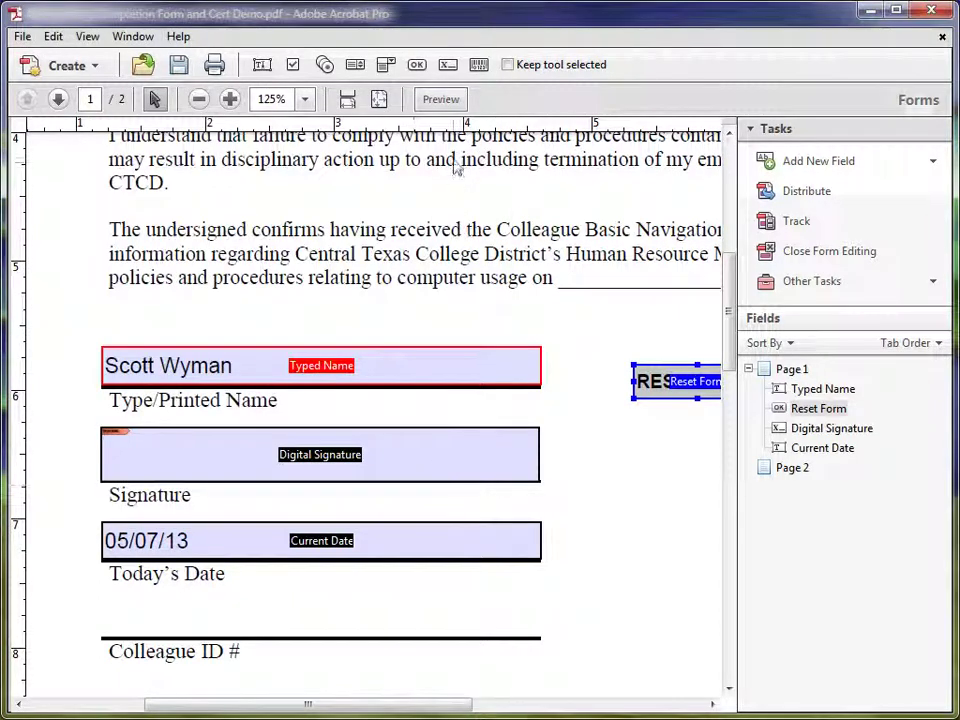
click(450, 106)
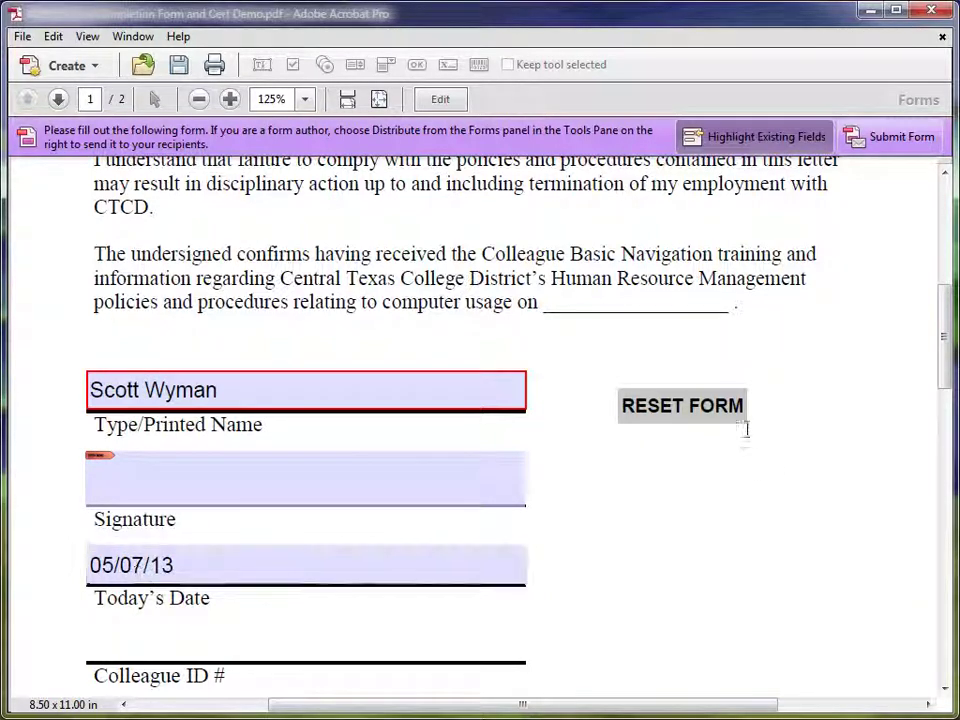
click(676, 408)
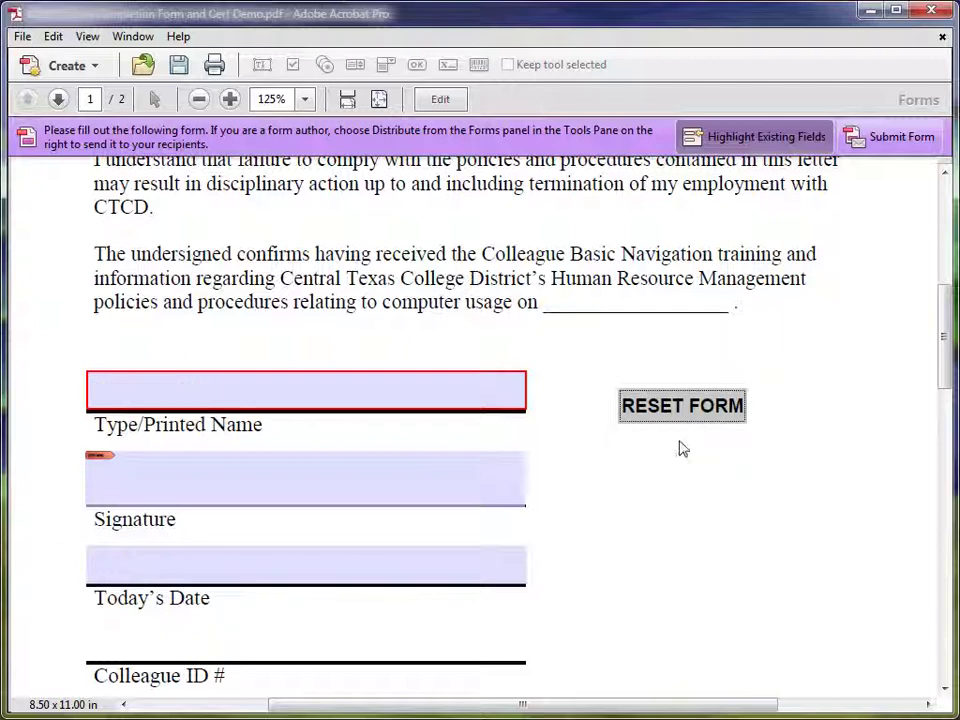
click(440, 99)
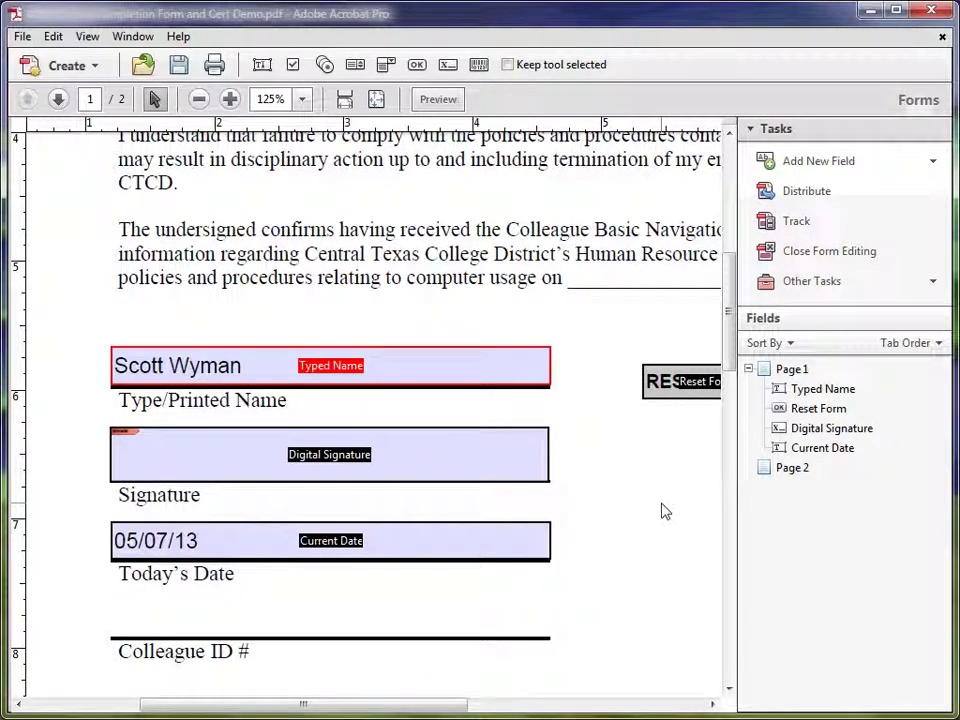
click(501, 379)
click(313, 466)
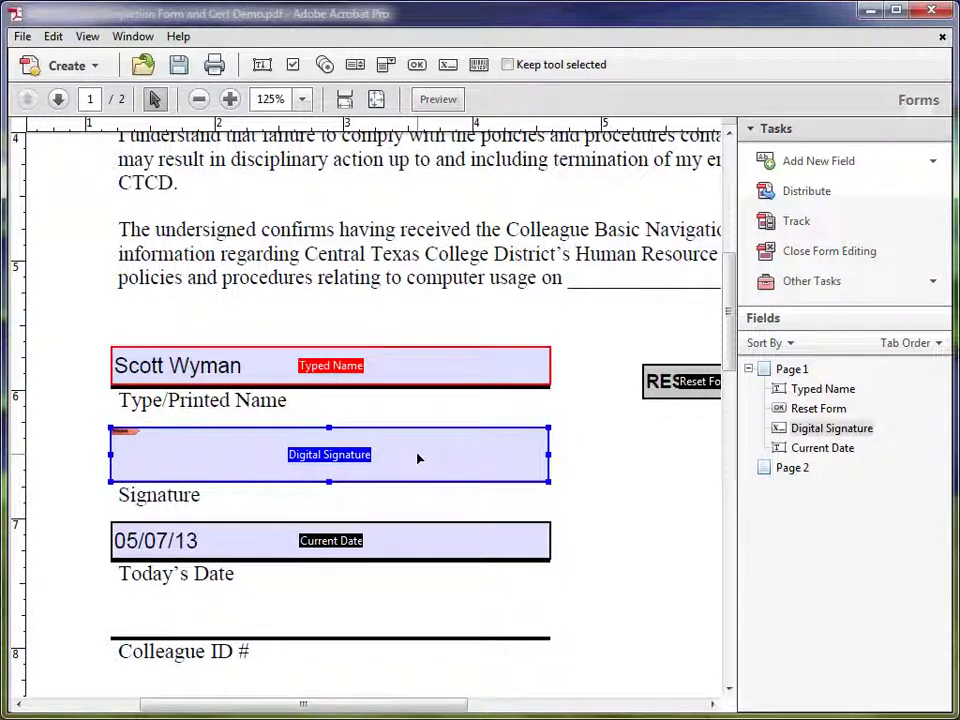
click(437, 100)
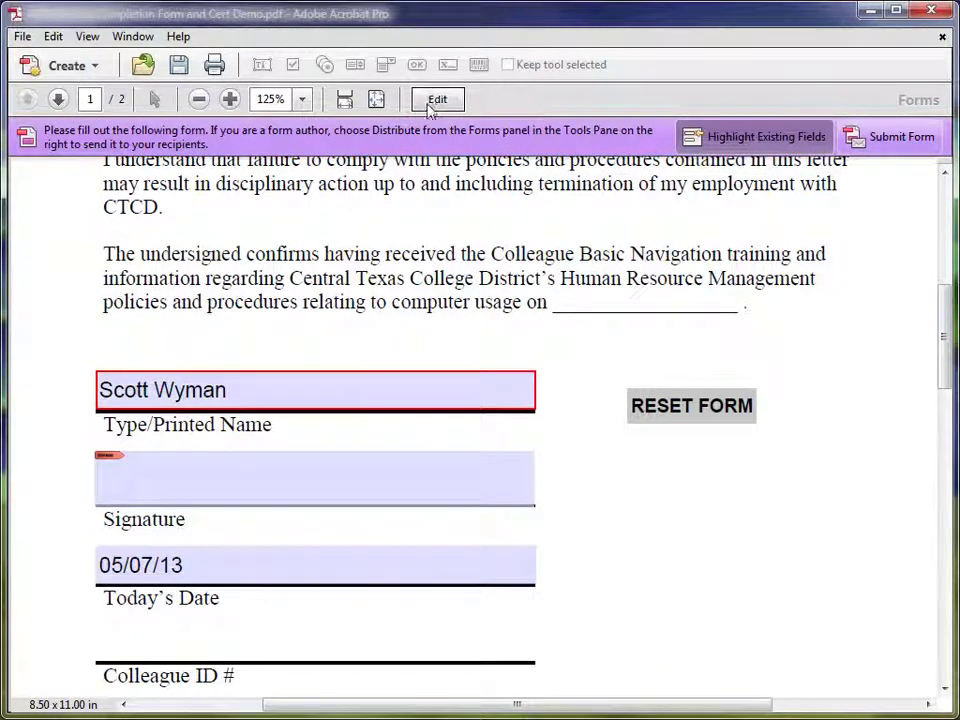
click(435, 101)
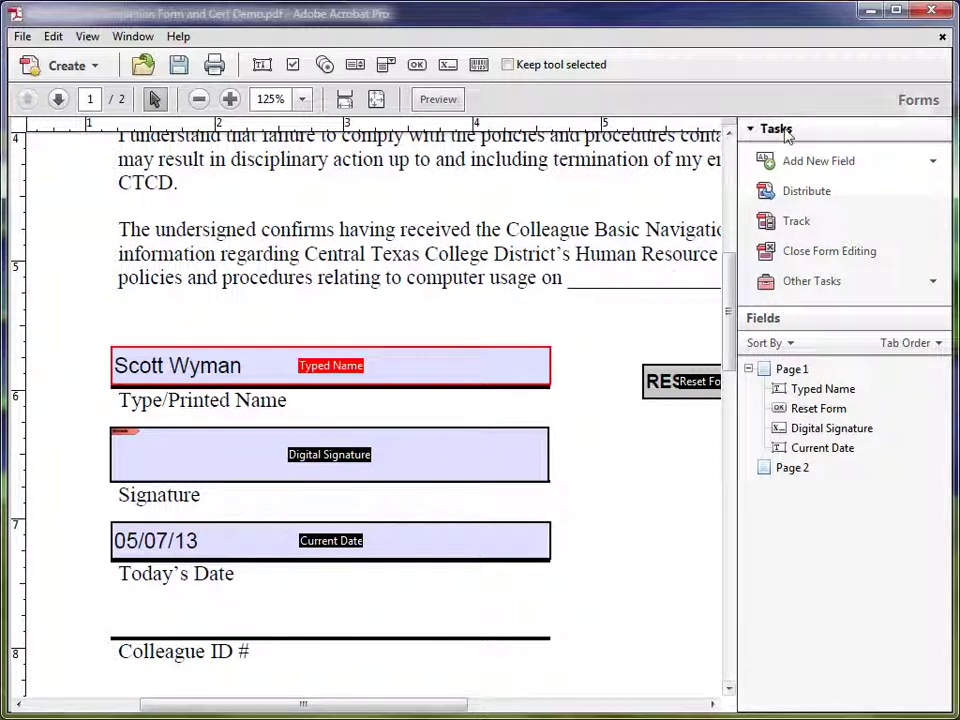
Close form editing, check the name and date entries, then start signing at the empty Signature field
click(805, 253)
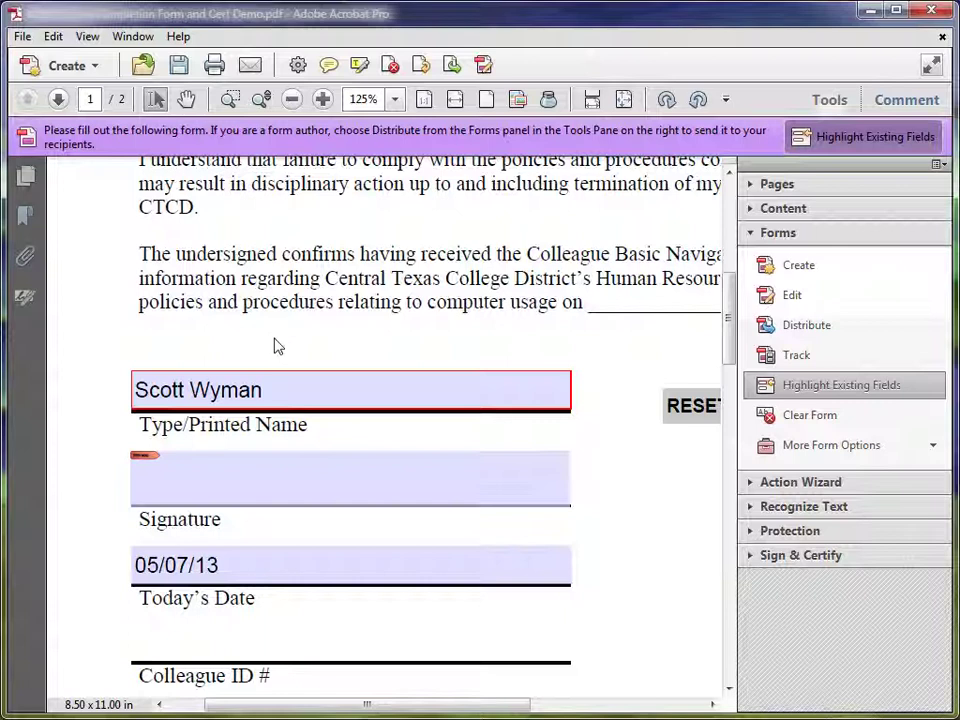
click(274, 391)
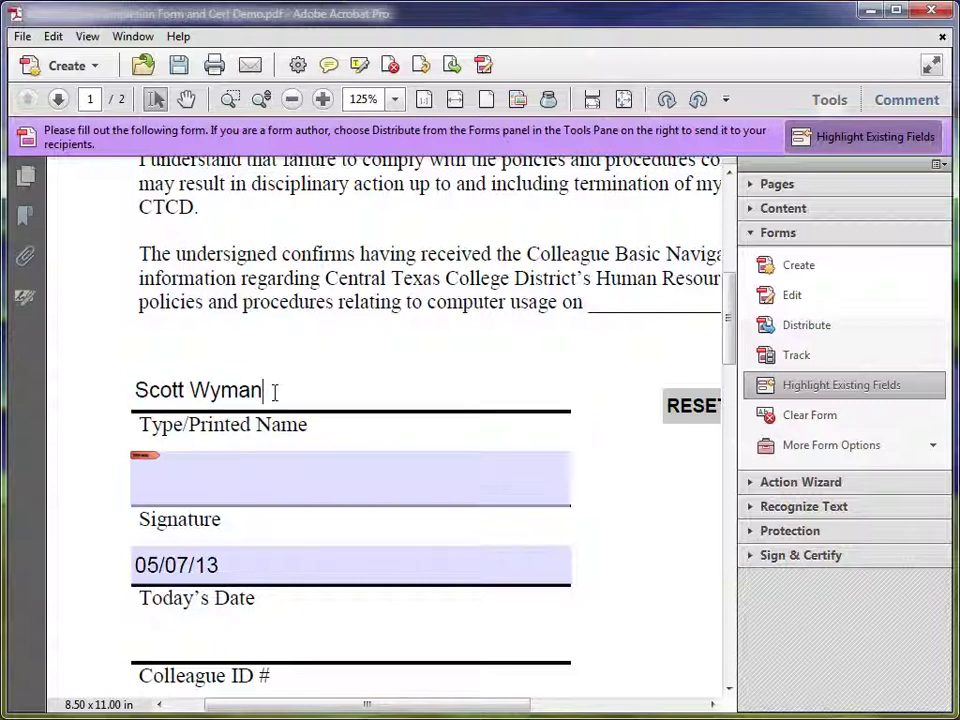
click(242, 560)
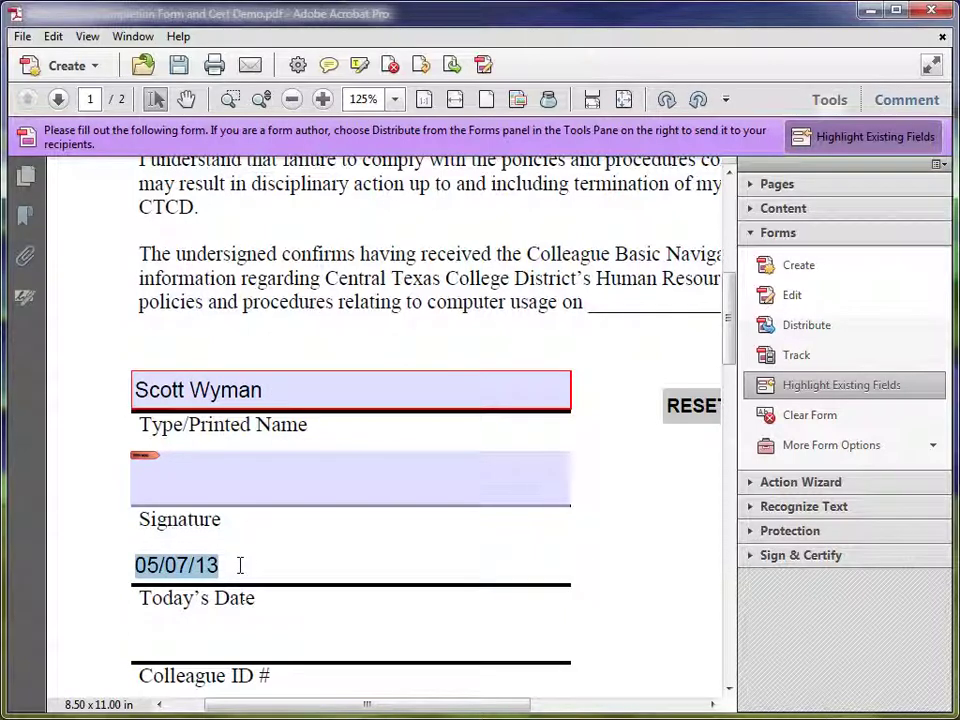
click(242, 486)
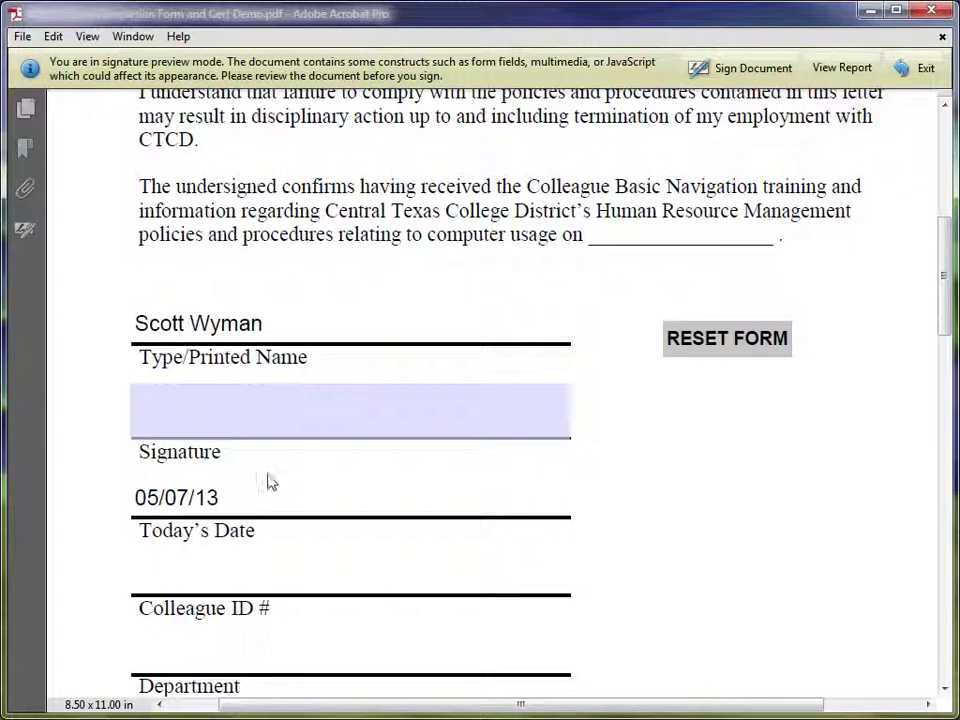
Choose Sign Document and apply the digital signature, bringing up the save dialog
click(742, 72)
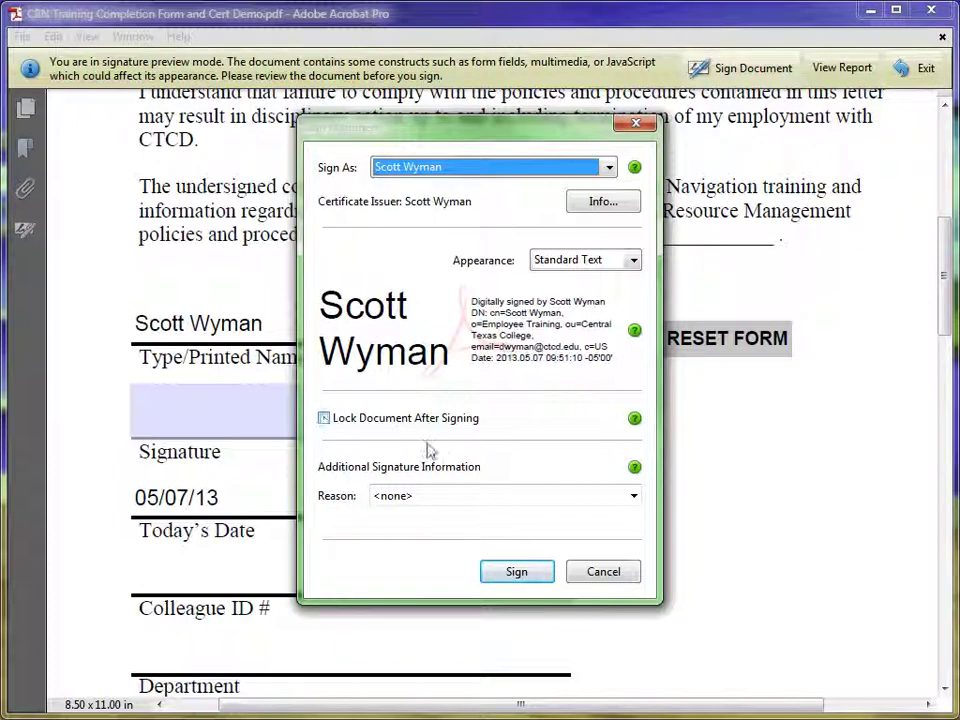
click(506, 576)
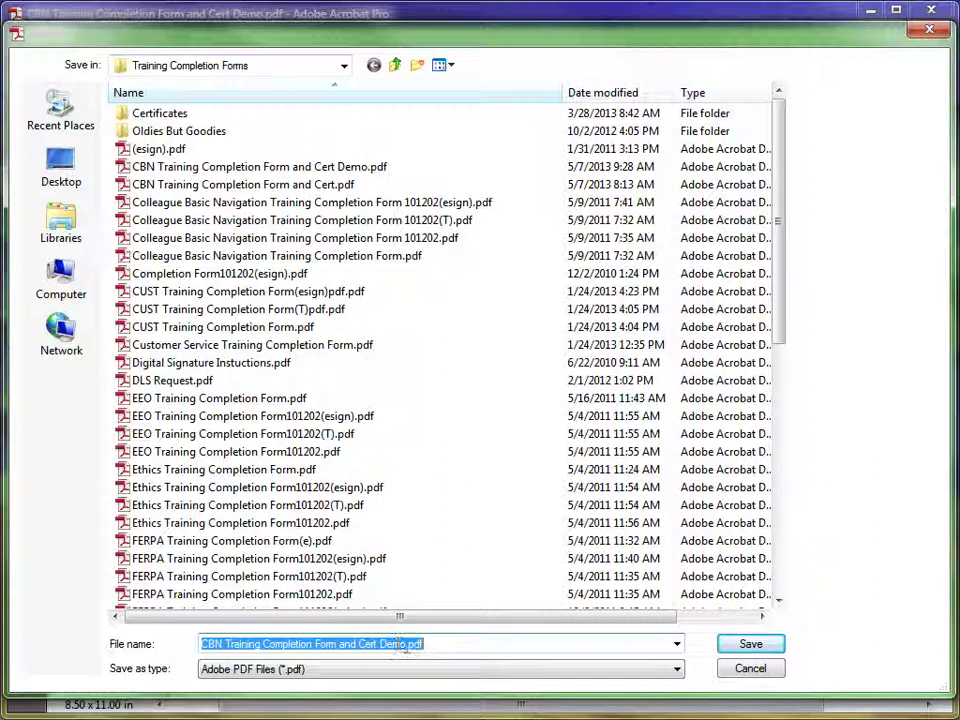
Insert ' Signature' before .pdf and save as CBN Training Completion Form and Cert Demo Signature.pdf
click(406, 646)
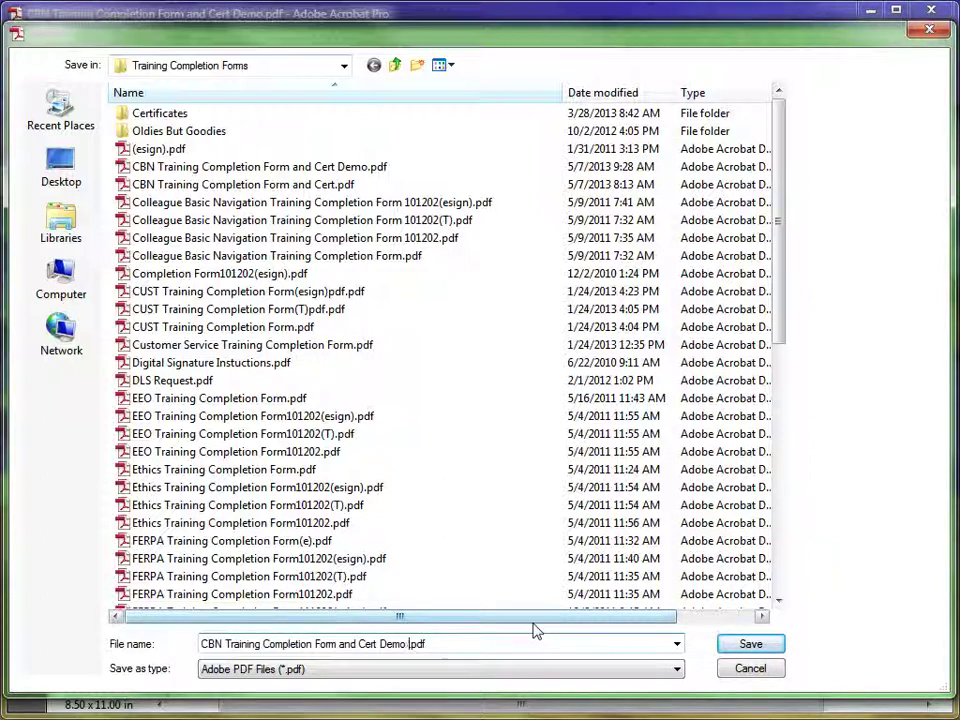
text(Signature)
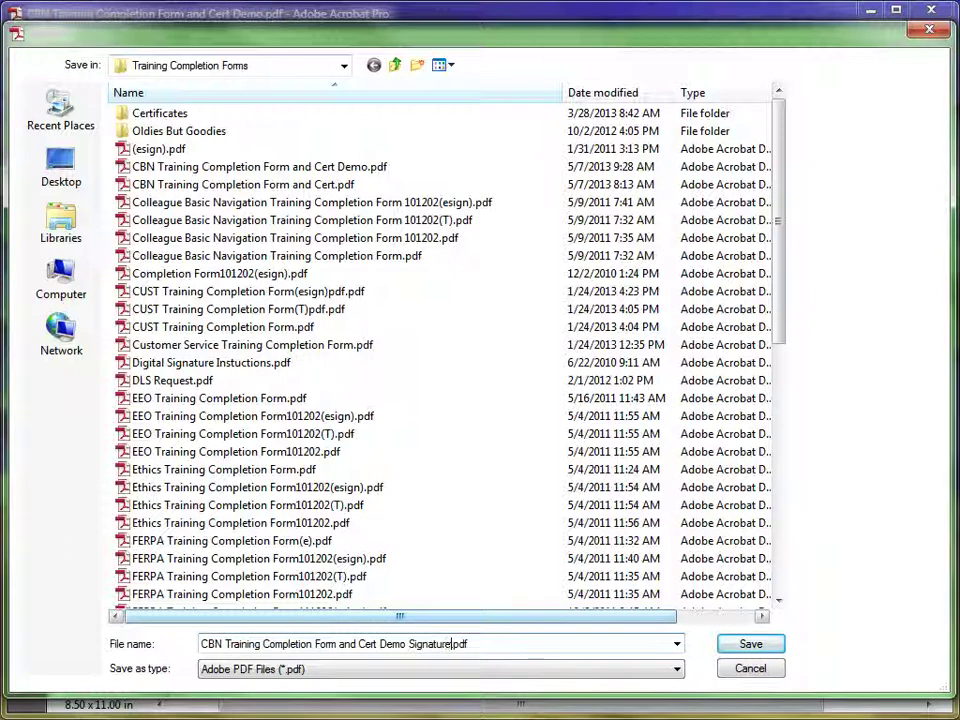
click(749, 643)
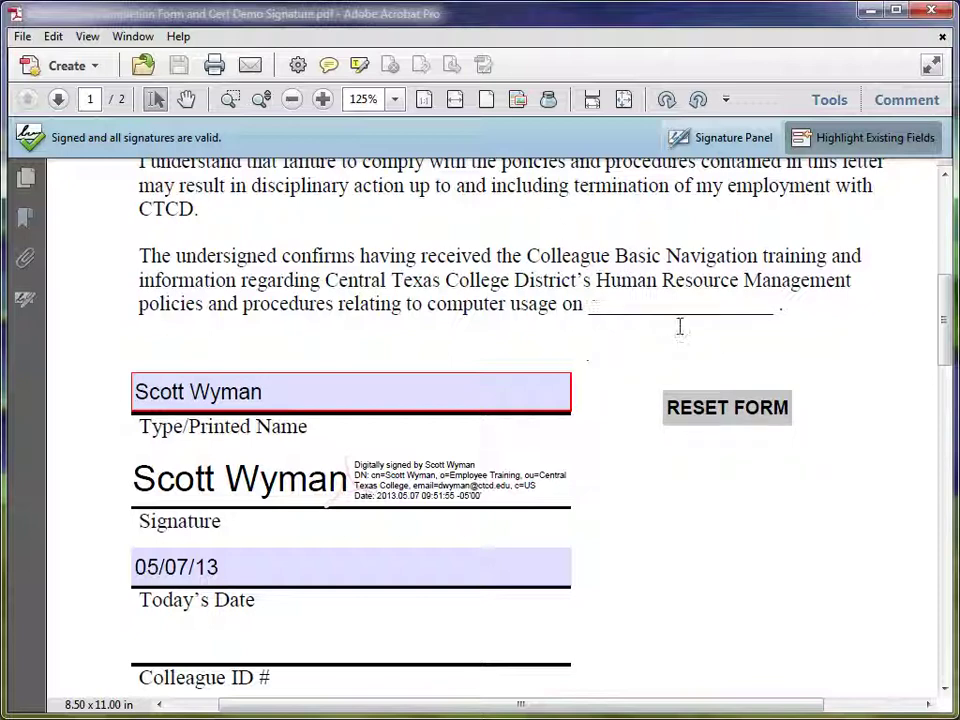
Use the RESET FORM button to clear the name, signature and date fields
click(705, 412)
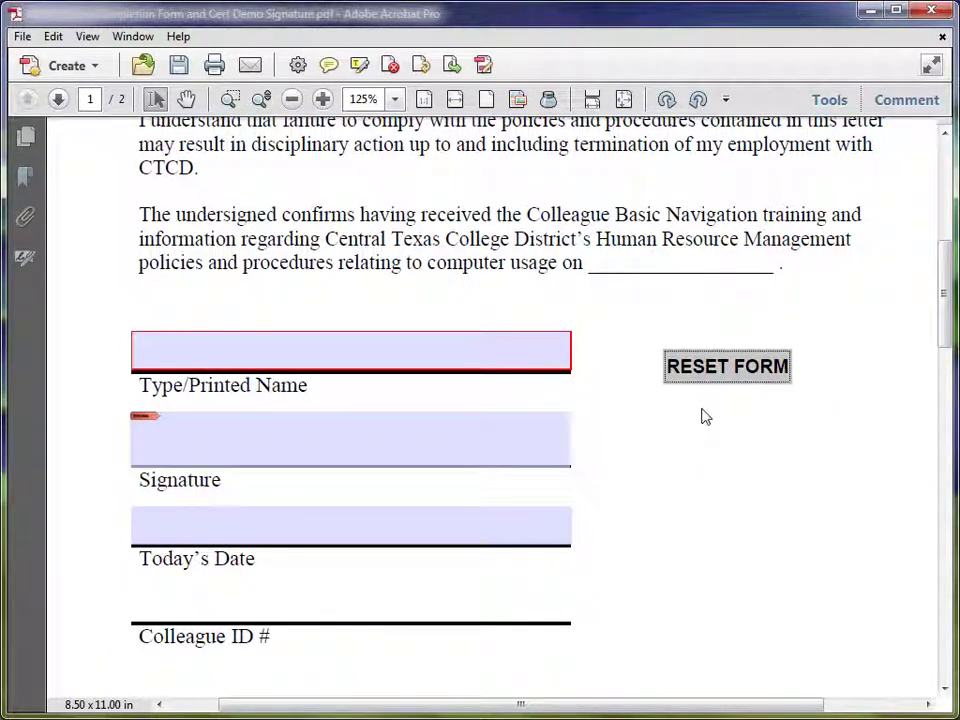